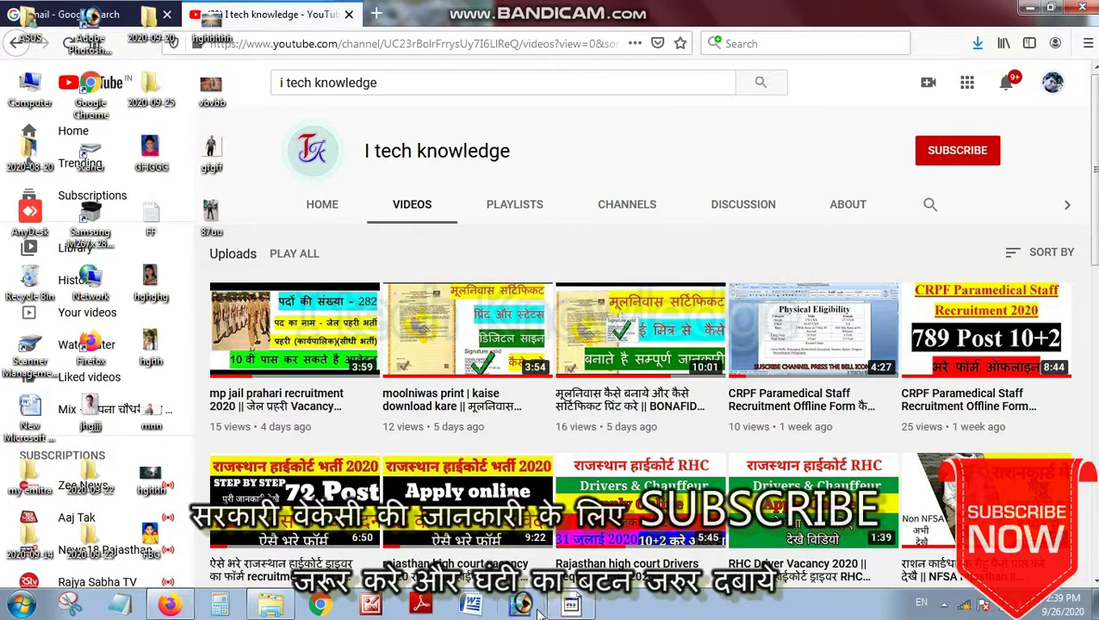
# Switch to Photoshop, open hghghg.jpg from the Desktop and move its window toward the middle of the workspace
pyautogui.click(521, 605)
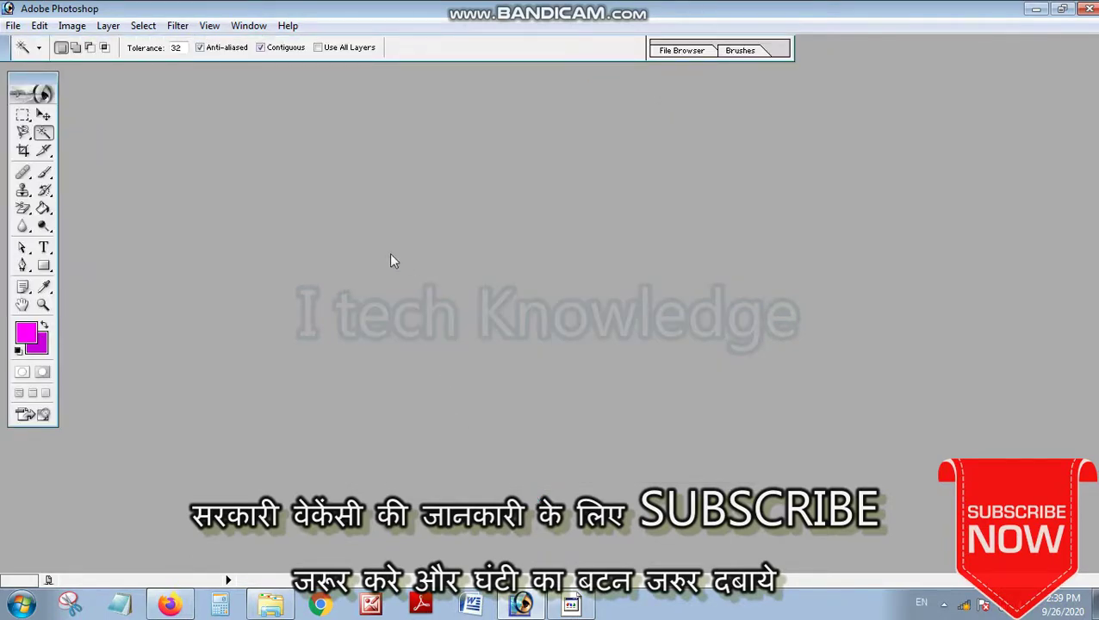
pyautogui.click(12, 21)
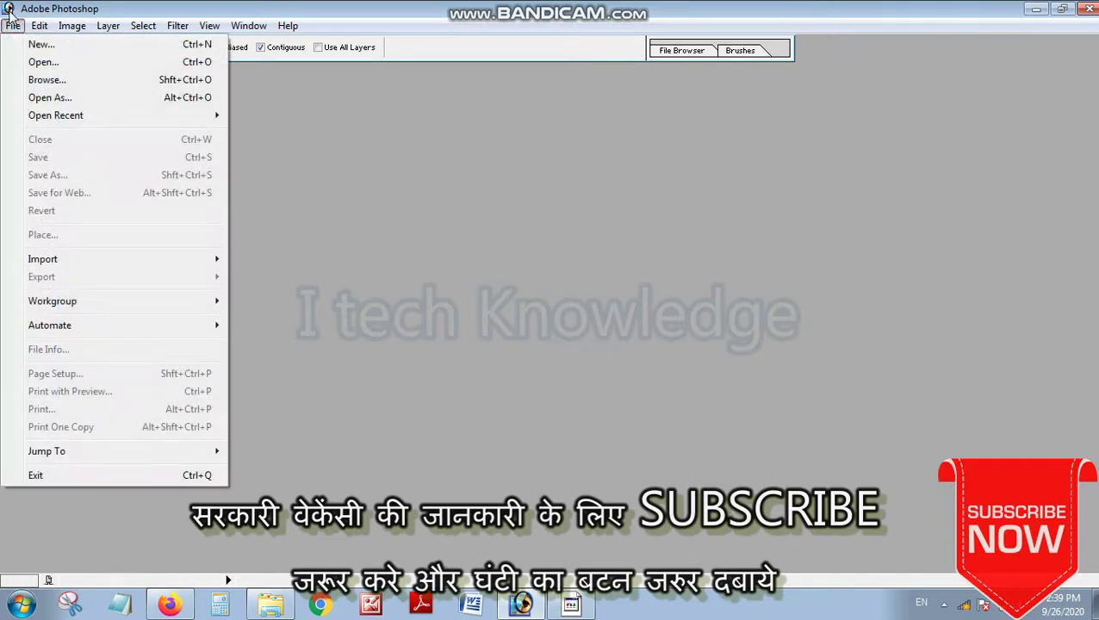
pyautogui.click(37, 63)
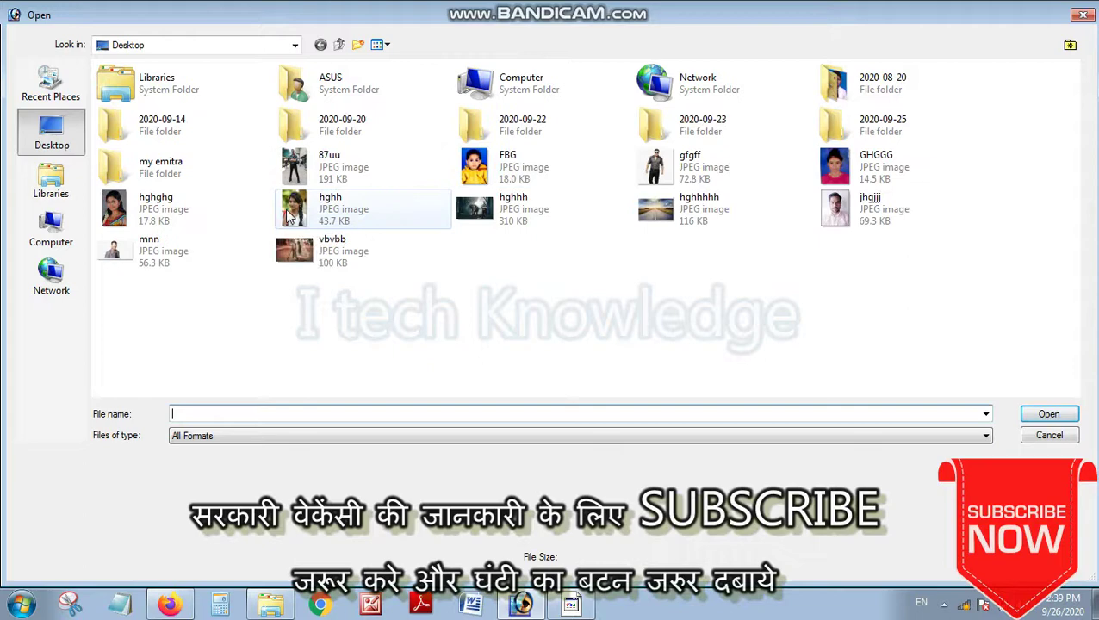
pyautogui.doubleClick(113, 212)
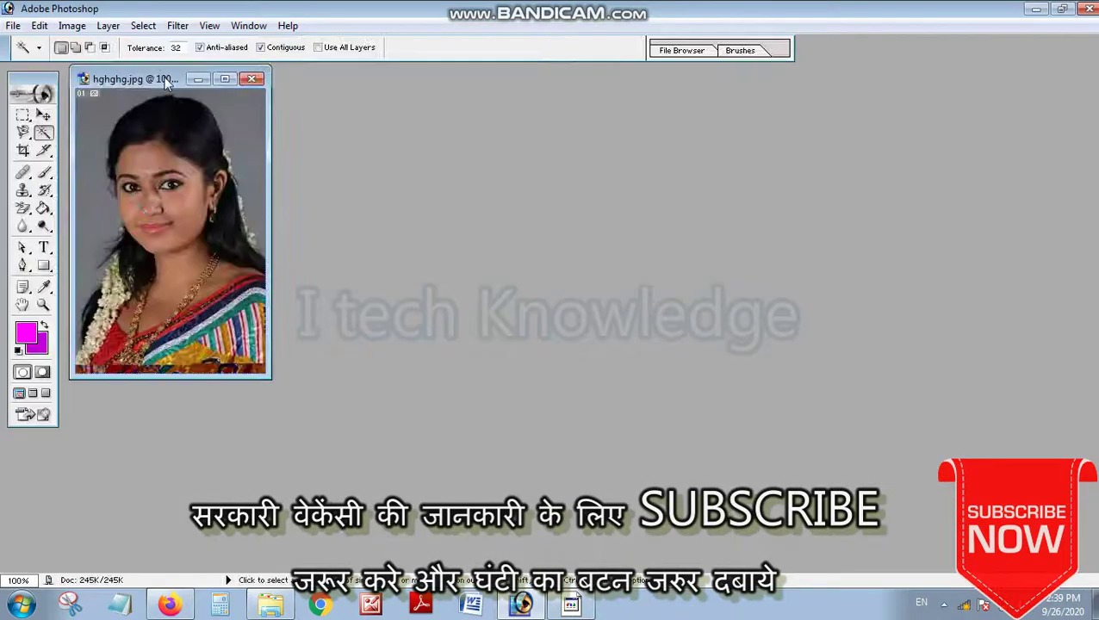
pyautogui.moveTo(167, 82); pyautogui.dragTo(596, 122)
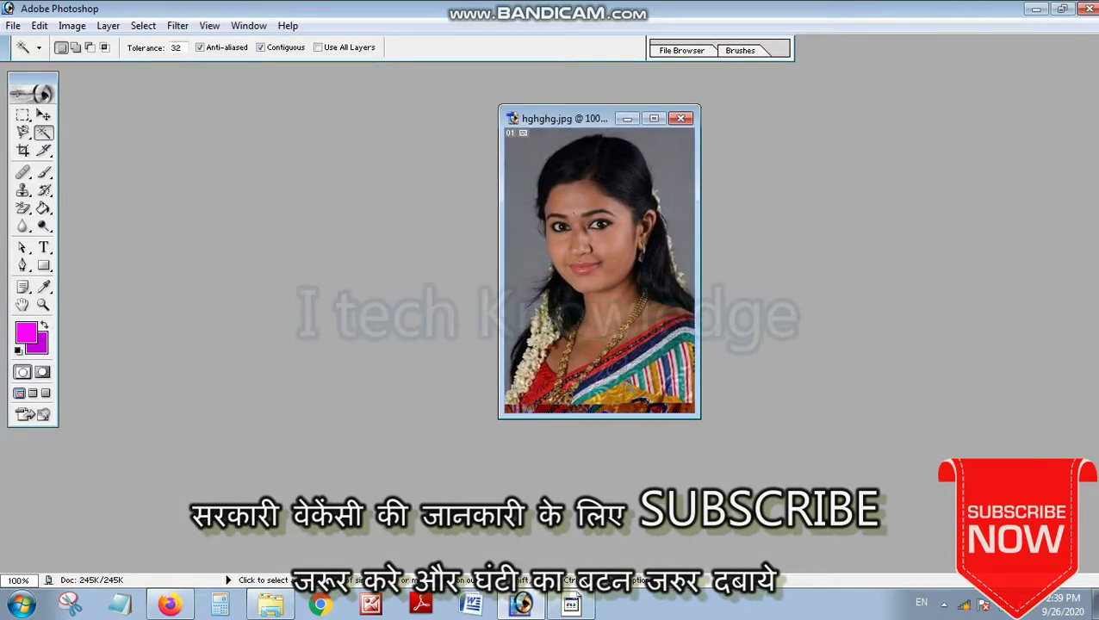
# Select the grey backdrop around the woman with the Magic Wand and fill it with the purple background color
pyautogui.click(43, 135)
pyautogui.click(519, 230)
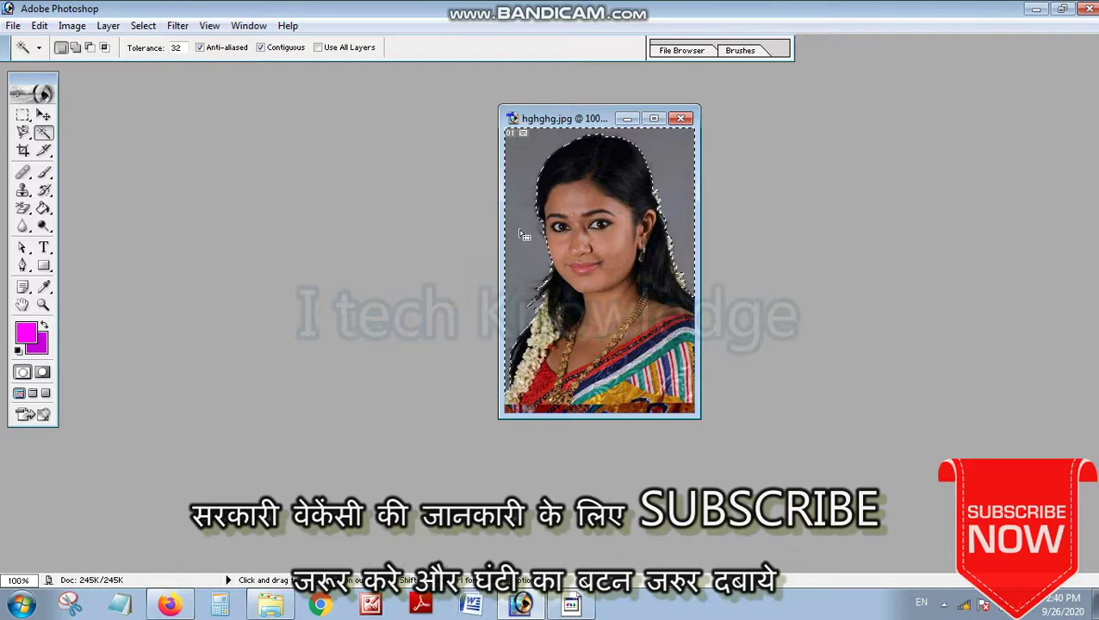
pyautogui.hotkey('alt', 'BackSpace')
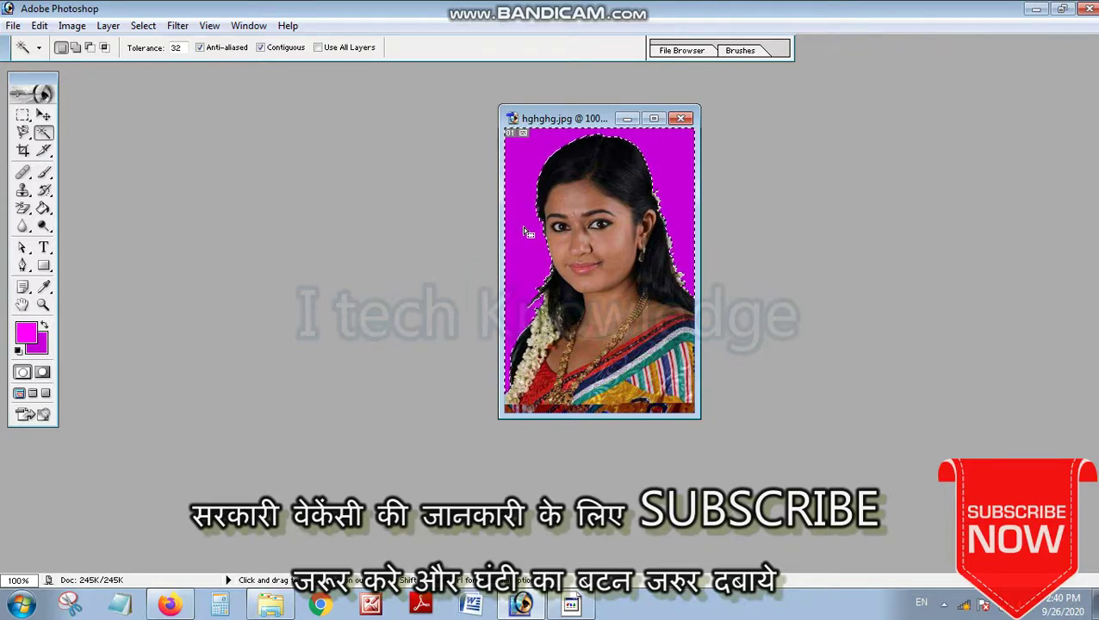
# Set the background color to cyan 00C2D9 and fill the selected backdrop with it
pyautogui.click(39, 345)
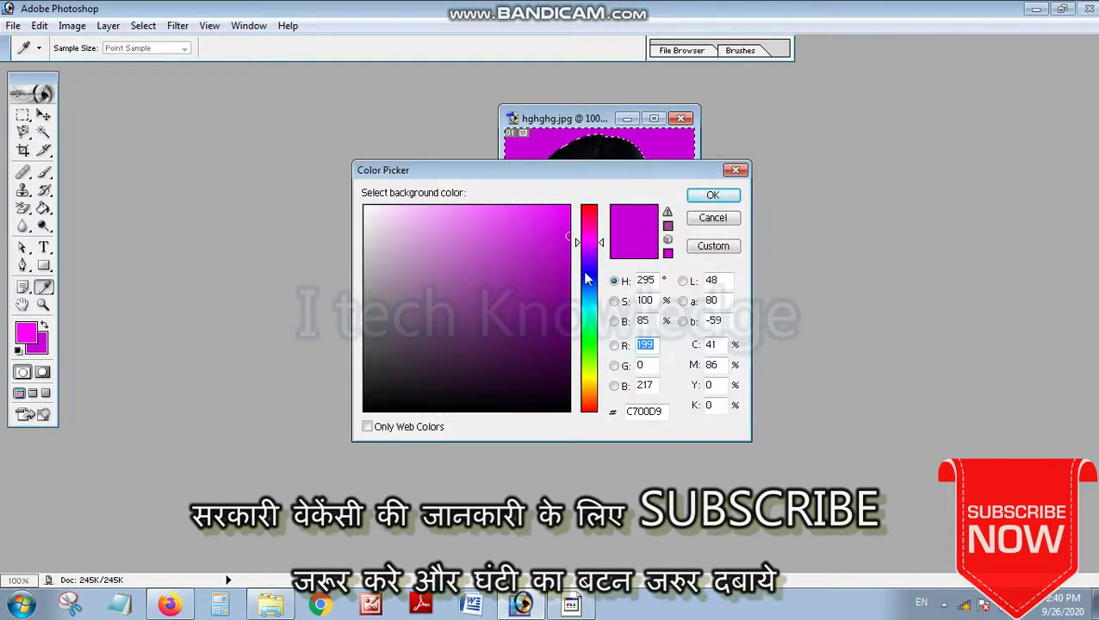
pyautogui.click(594, 305)
pyautogui.press('w')
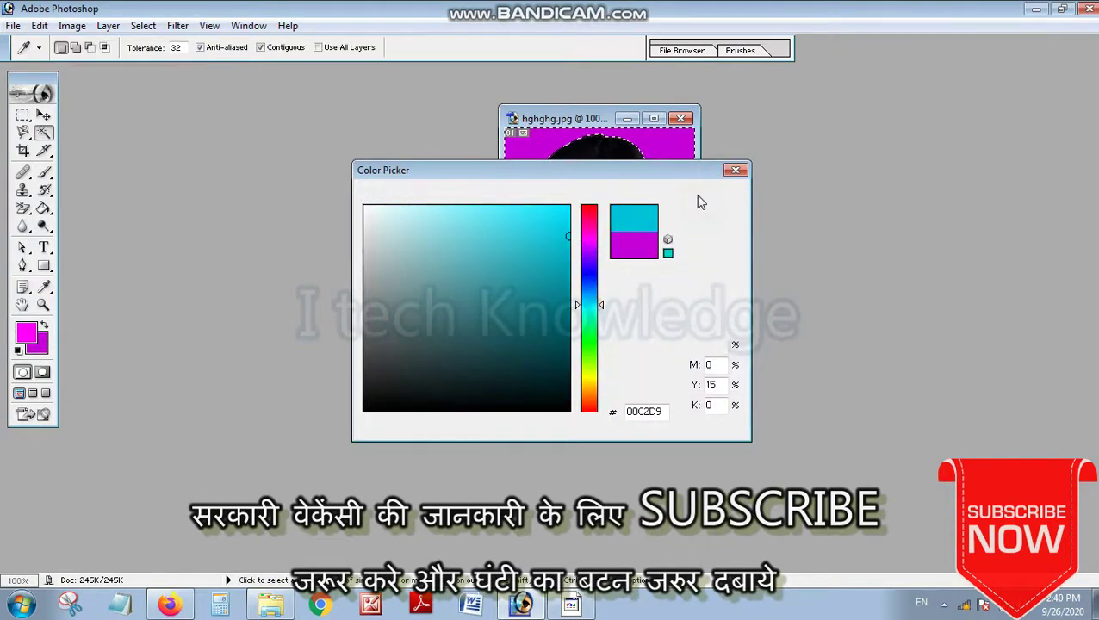
pyautogui.click(696, 194)
pyautogui.press('Delete')
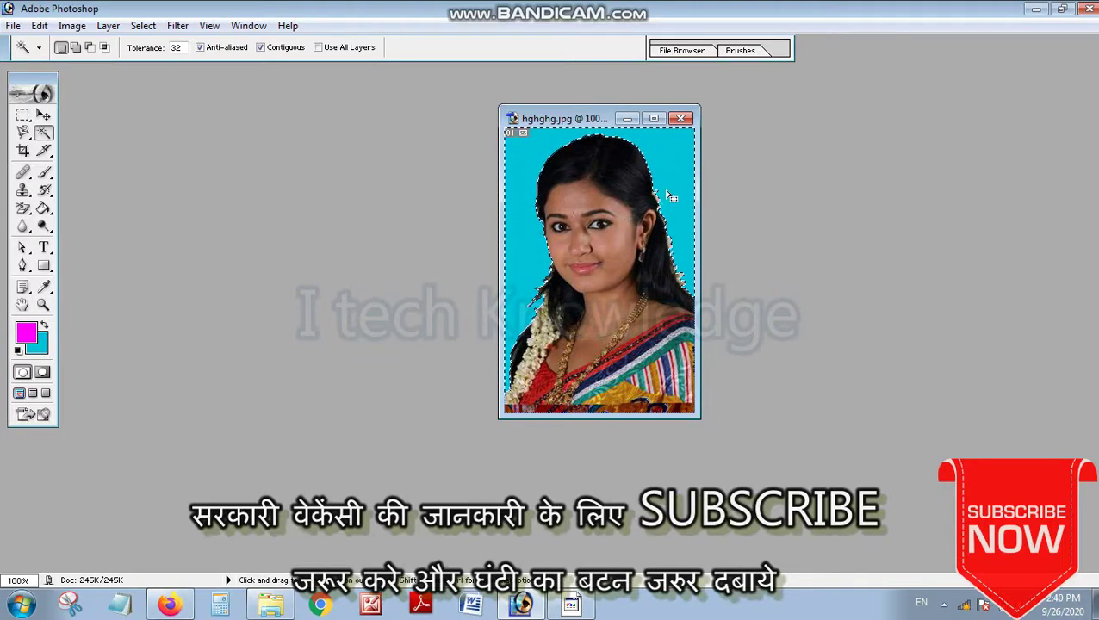
# Change the background color to green 24D900 and fill the selected backdrop with it
pyautogui.click(37, 343)
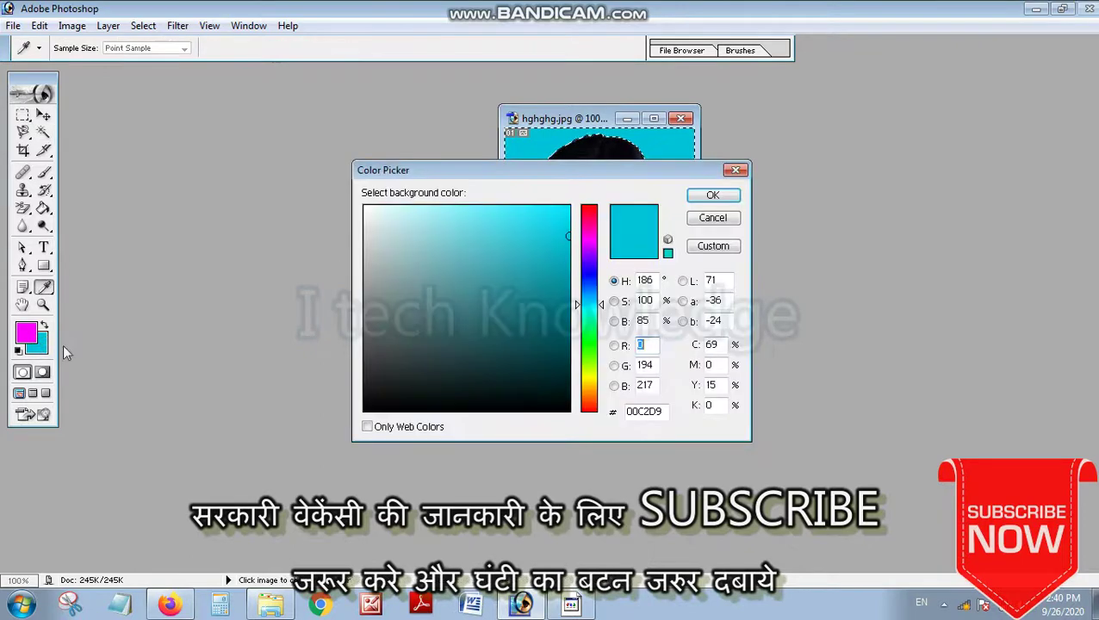
pyautogui.moveTo(585, 304); pyautogui.dragTo(583, 348)
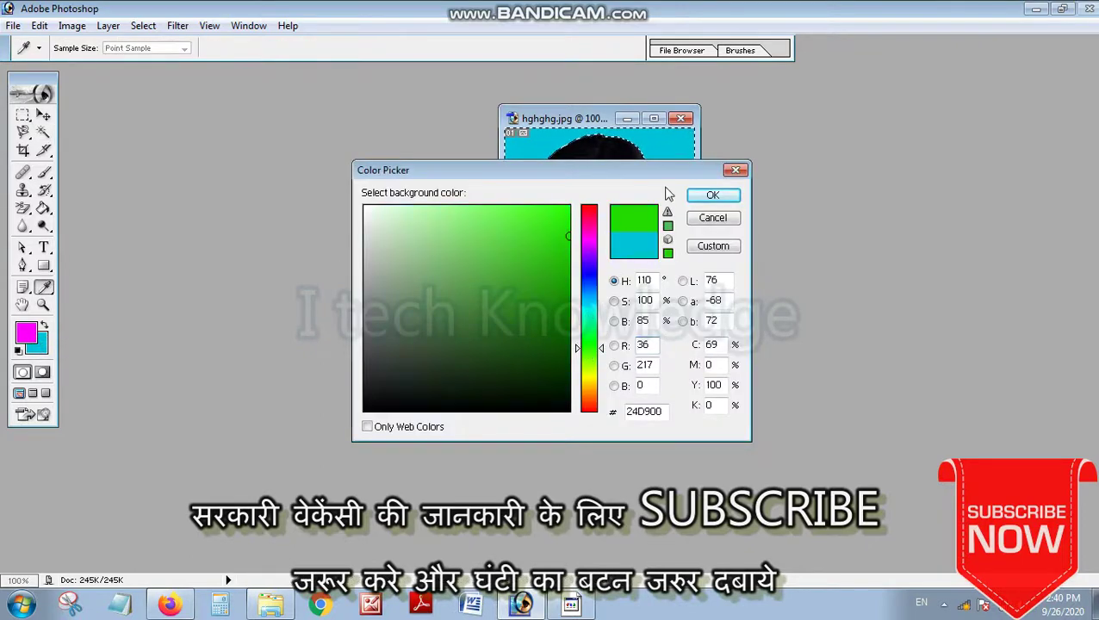
pyautogui.click(712, 195)
pyautogui.press('Delete')
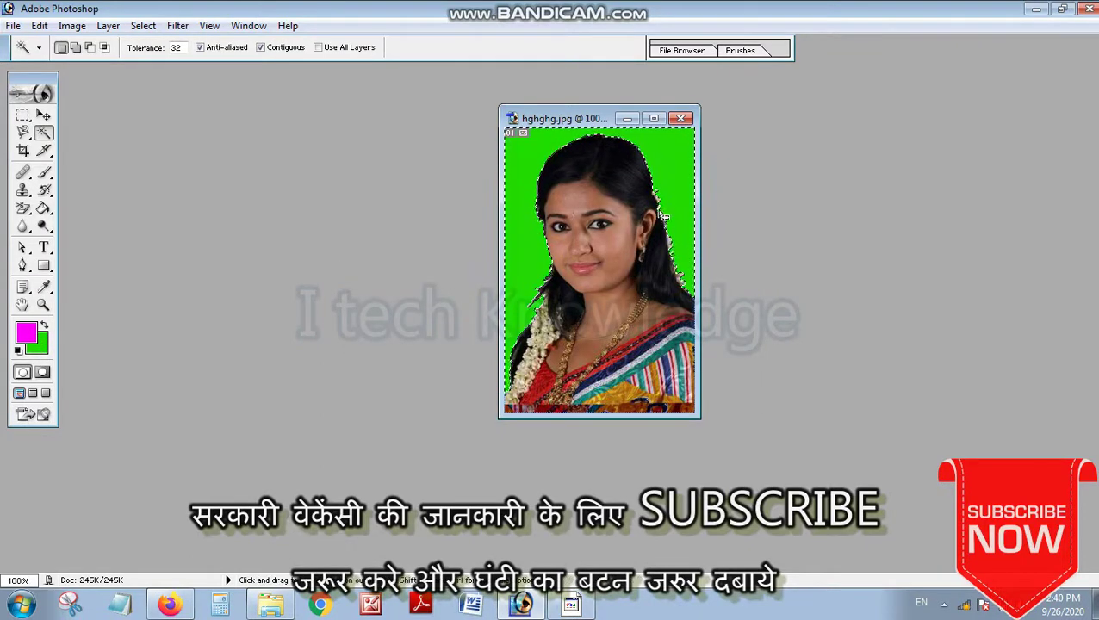
# Change the background color to blue 0500D9 and fill the selected backdrop with it
pyautogui.click(39, 343)
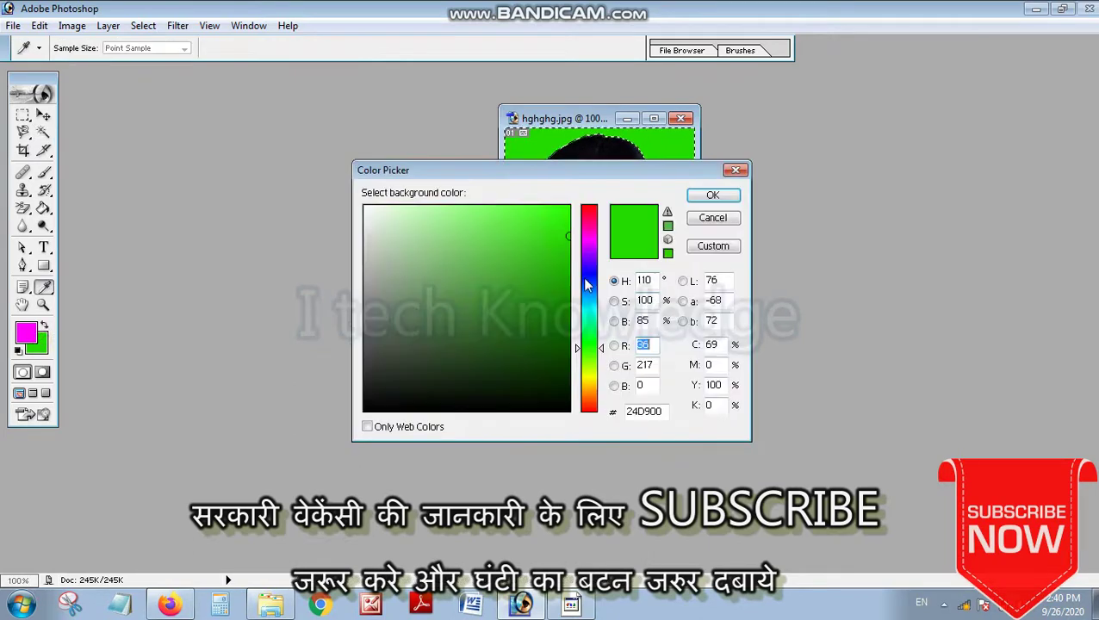
pyautogui.click(595, 279)
pyautogui.moveTo(595, 278); pyautogui.dragTo(595, 274)
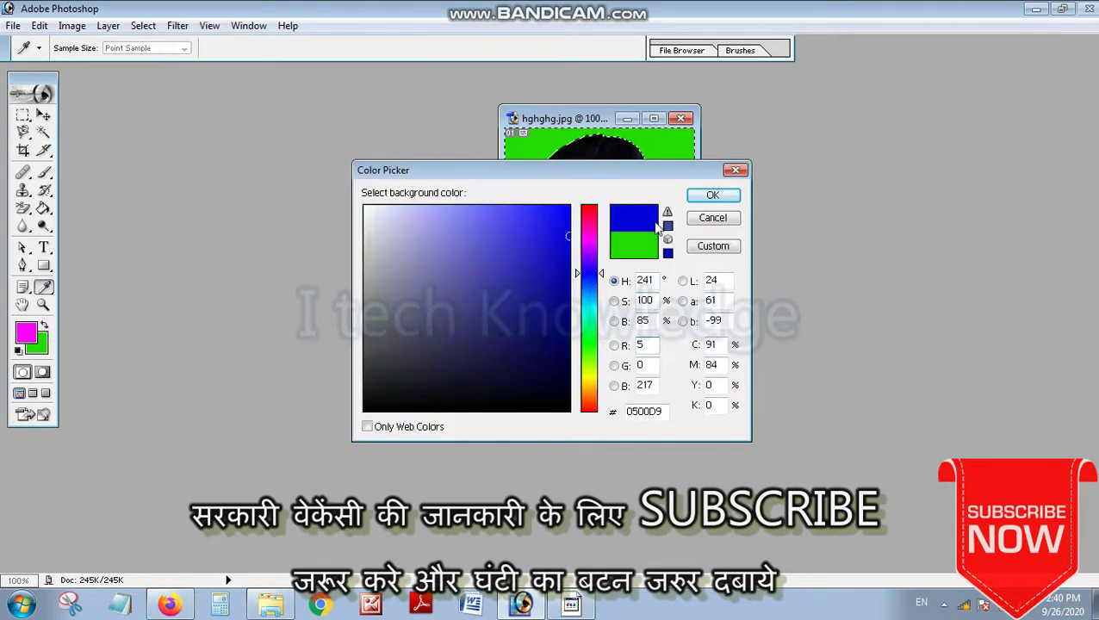
pyautogui.click(728, 196)
pyautogui.press('Delete')
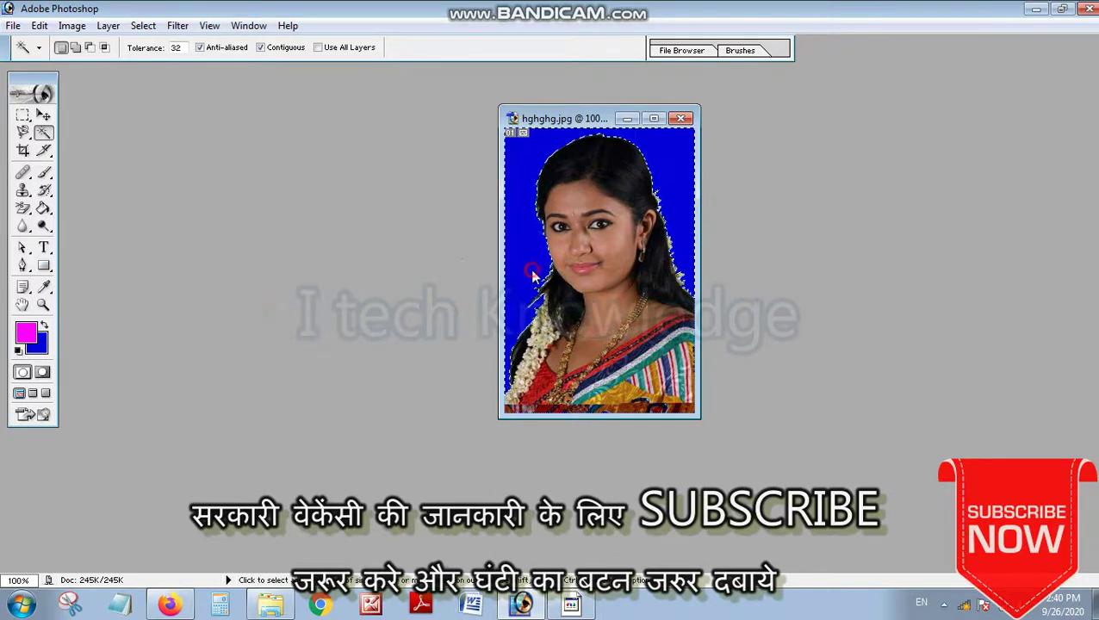
# Fill the selected backdrop with the magenta foreground color using the Paint Bucket tool
pyautogui.click(44, 209)
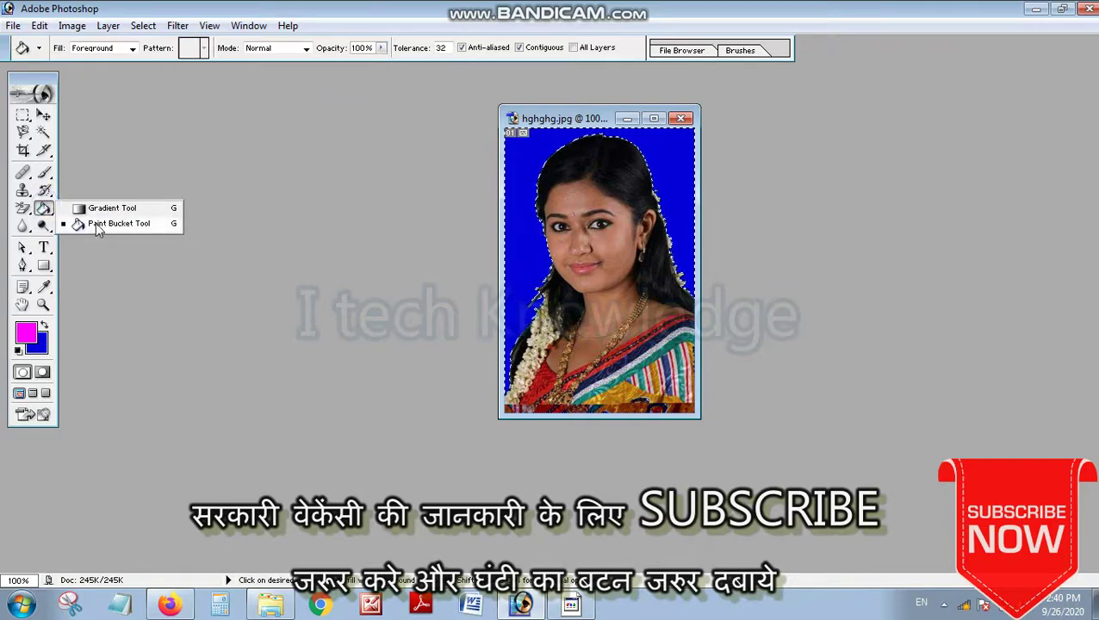
pyautogui.click(118, 302)
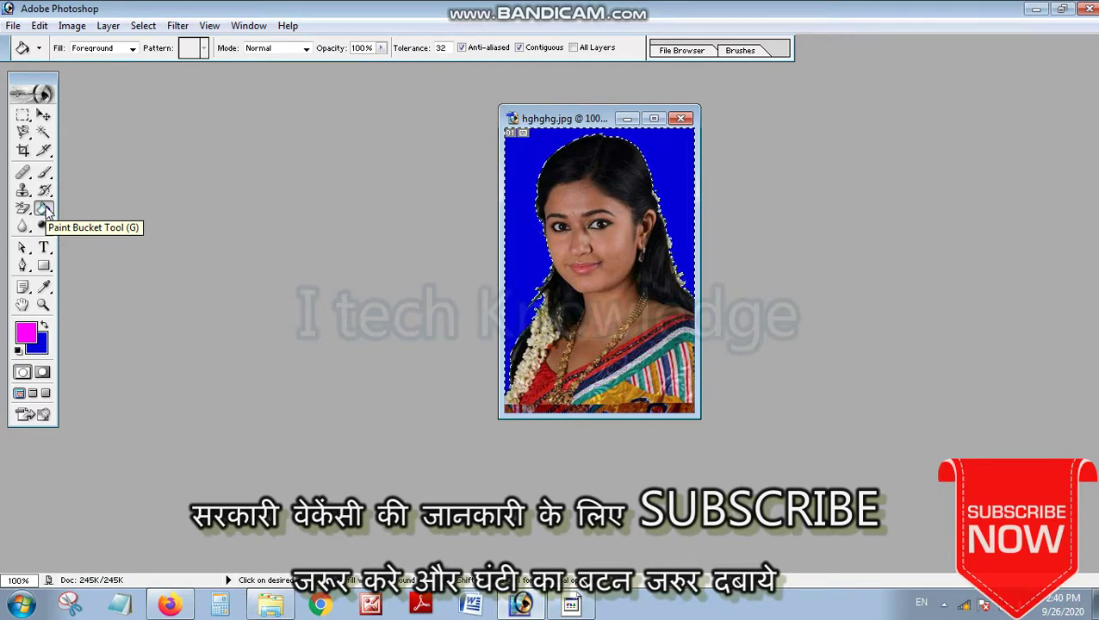
pyautogui.click(45, 210)
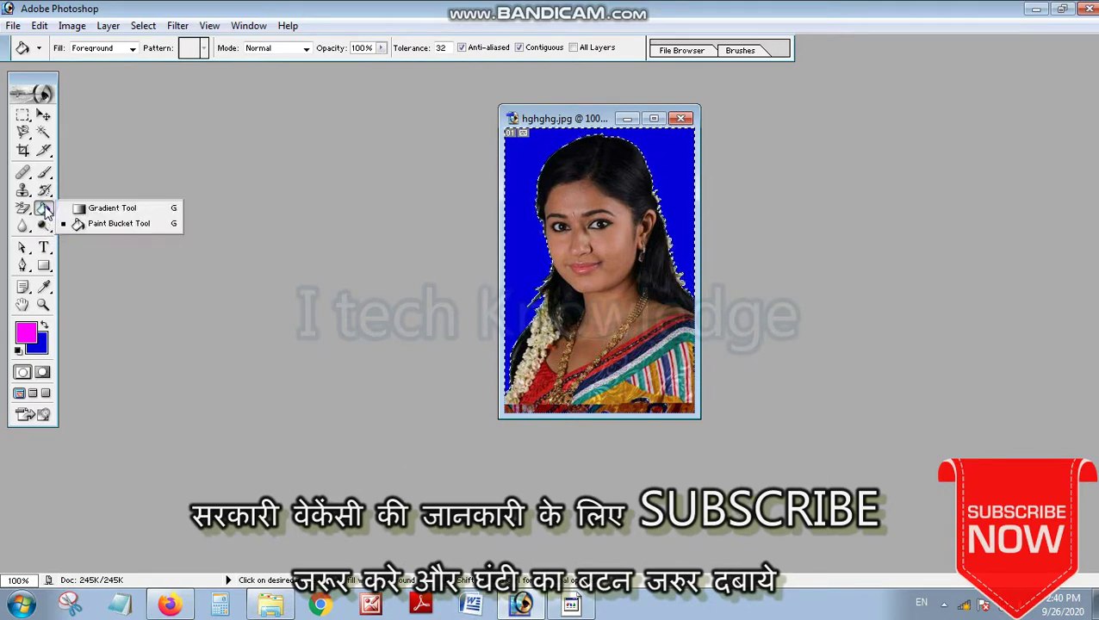
pyautogui.click(112, 224)
pyautogui.click(528, 261)
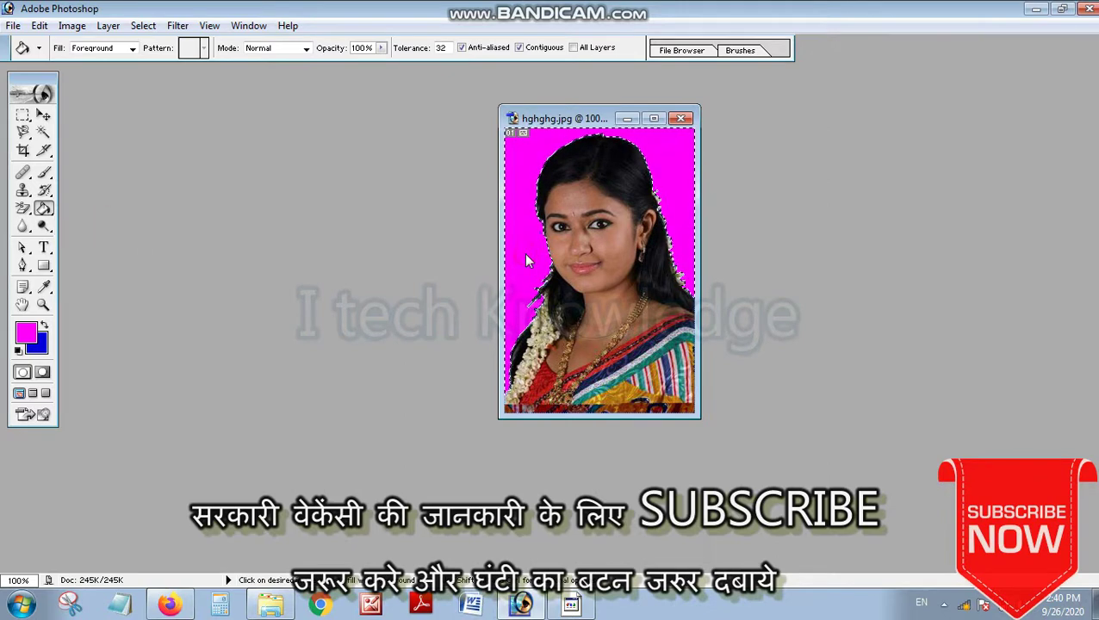
# Set the foreground color to bright red and fill the selected backdrop with the Paint Bucket
pyautogui.click(31, 332)
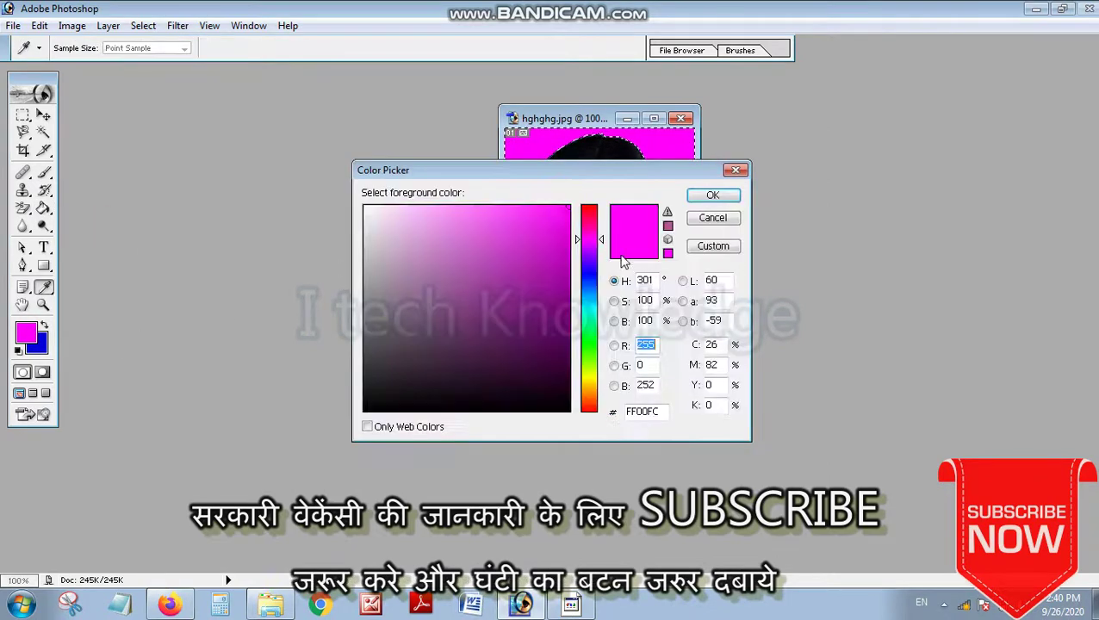
pyautogui.click(592, 211)
pyautogui.click(713, 195)
pyautogui.click(665, 150)
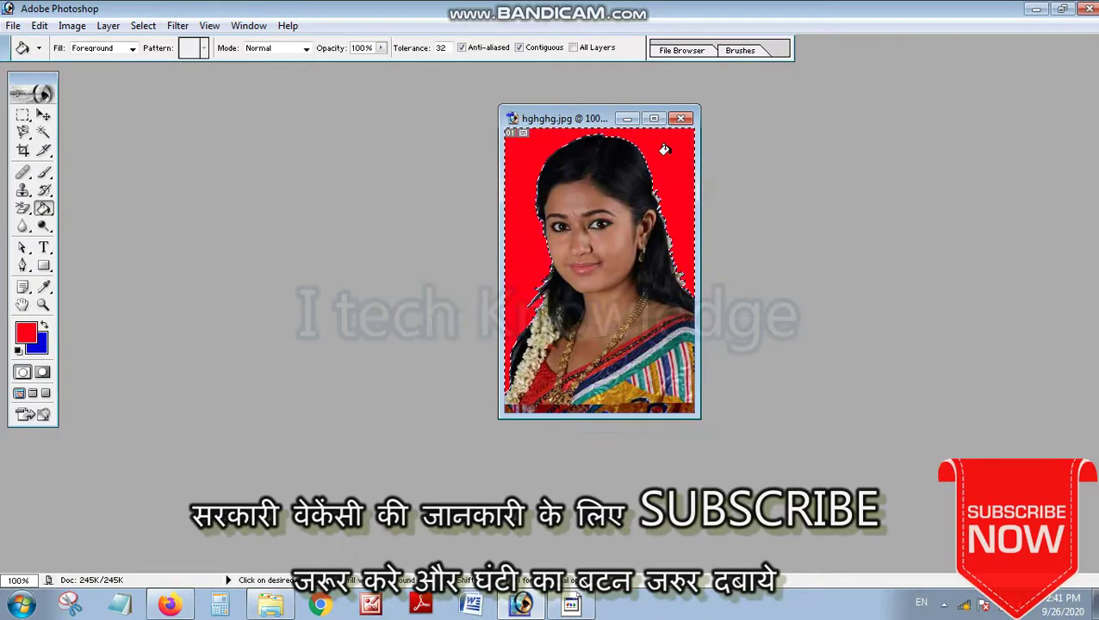
# Set the foreground color to blue 0808E2 and fill the selected backdrop with the Paint Bucket
pyautogui.click(26, 334)
pyautogui.moveTo(586, 264); pyautogui.dragTo(586, 272)
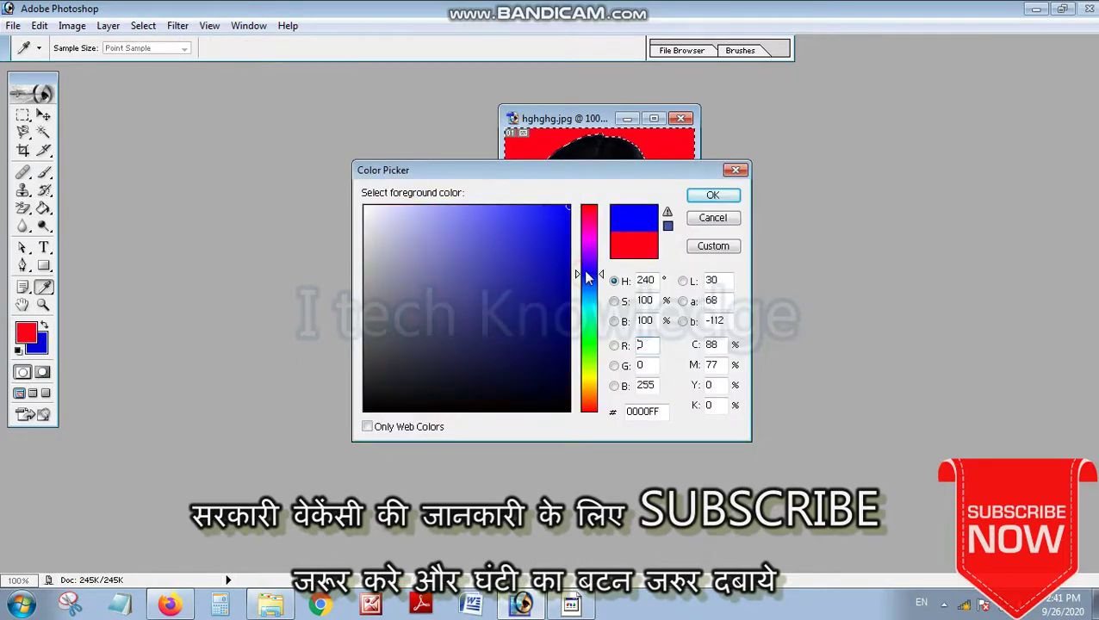
pyautogui.click(564, 225)
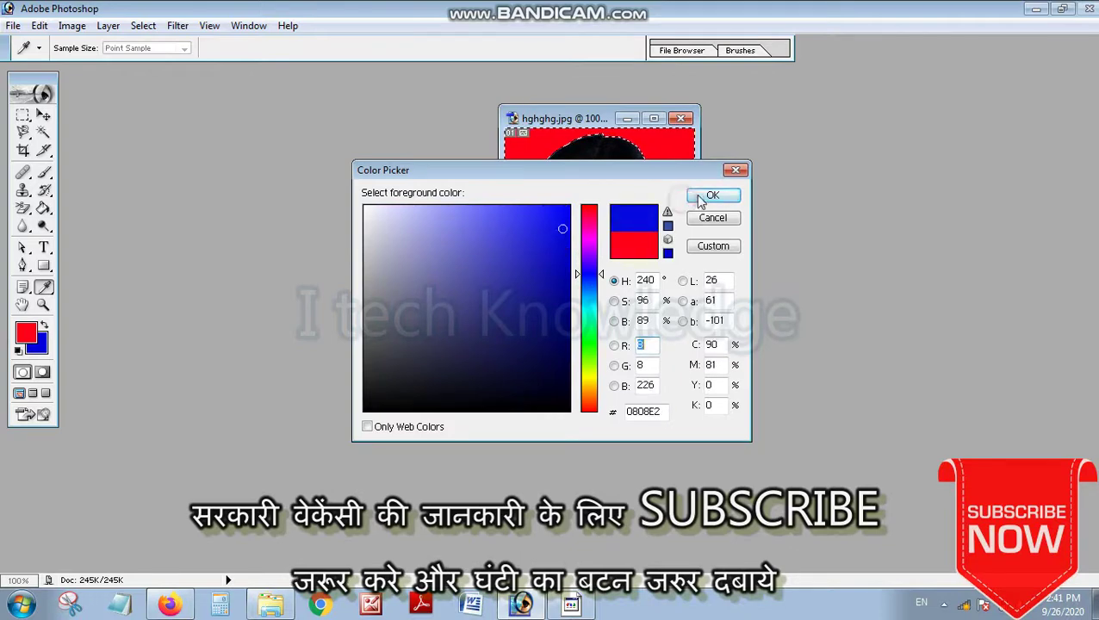
pyautogui.click(712, 196)
pyautogui.press('g')
pyautogui.click(534, 292)
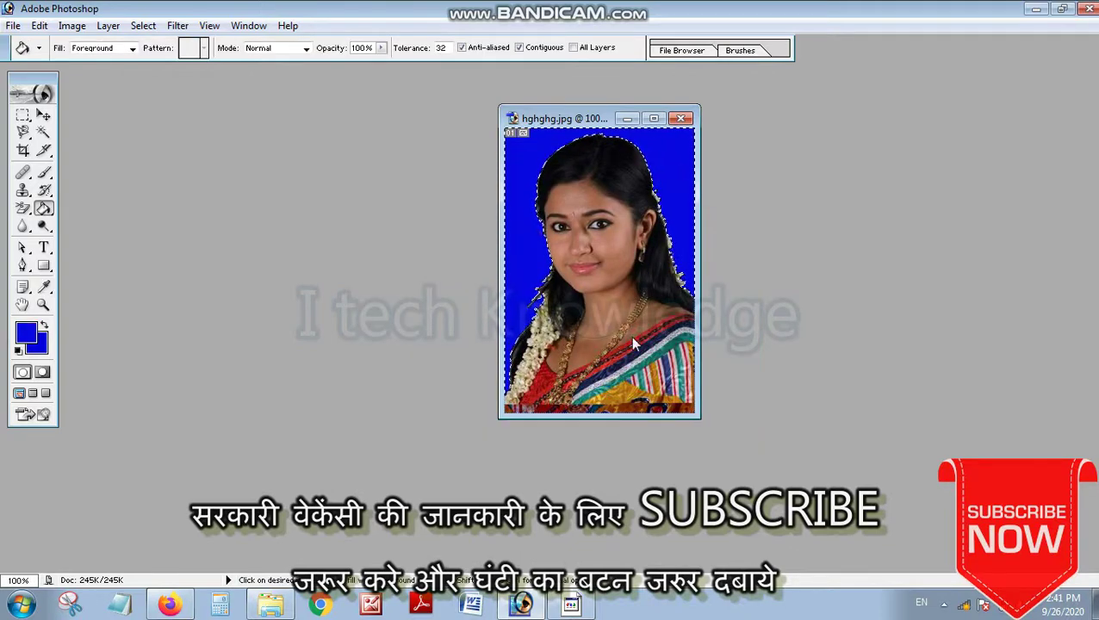
# Maximize the image window and replace the backdrop selection with a selection of the whole image
pyautogui.click(654, 118)
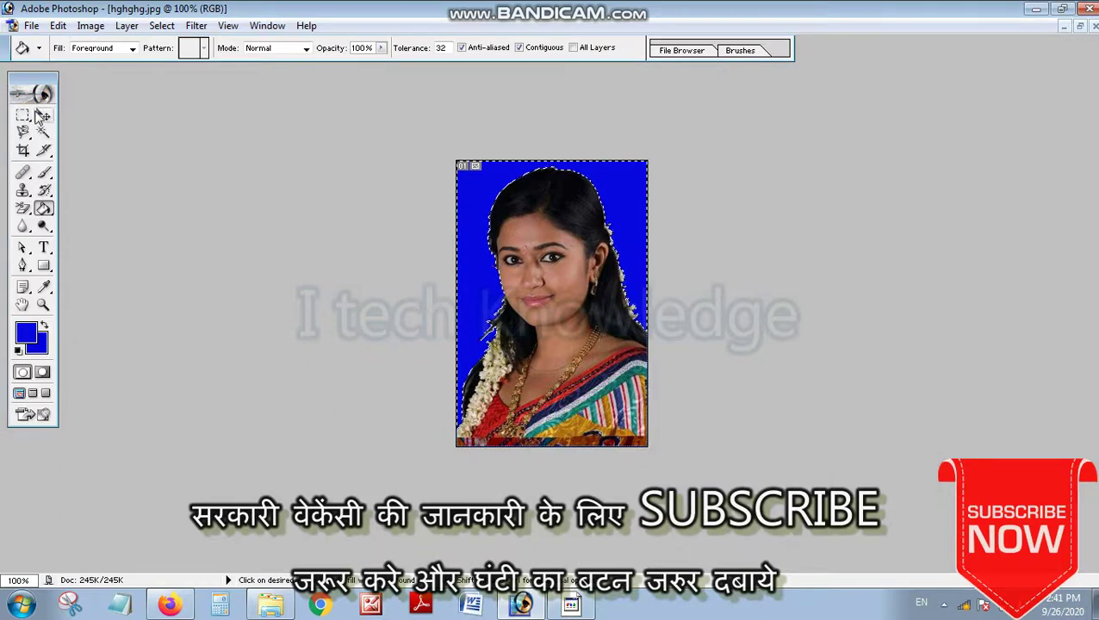
pyautogui.click(22, 115)
pyautogui.rightClick(560, 226)
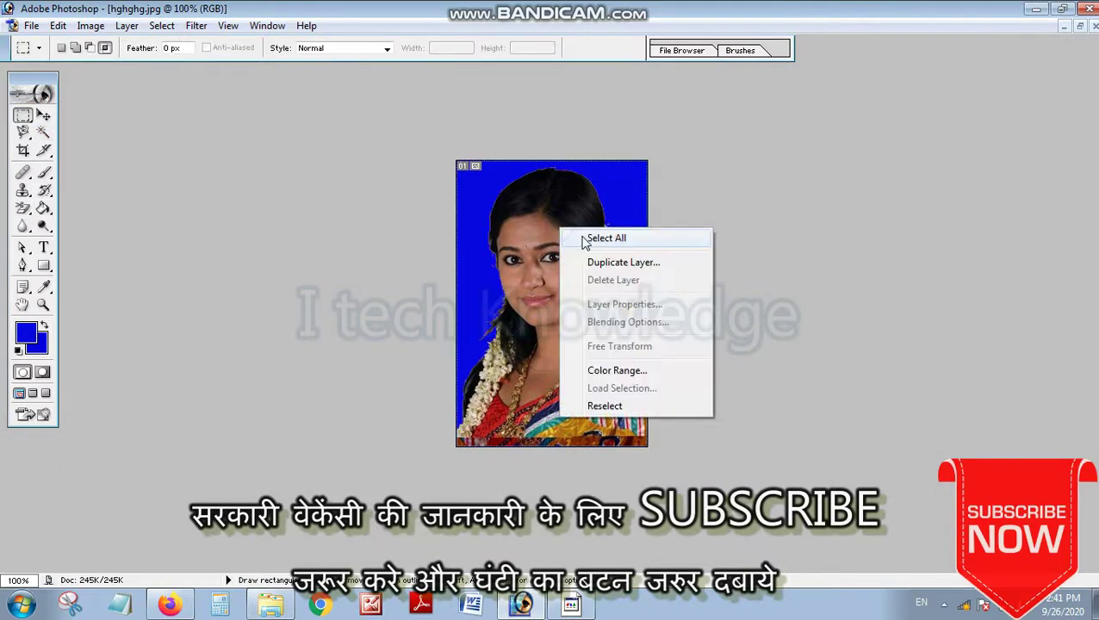
pyautogui.click(586, 236)
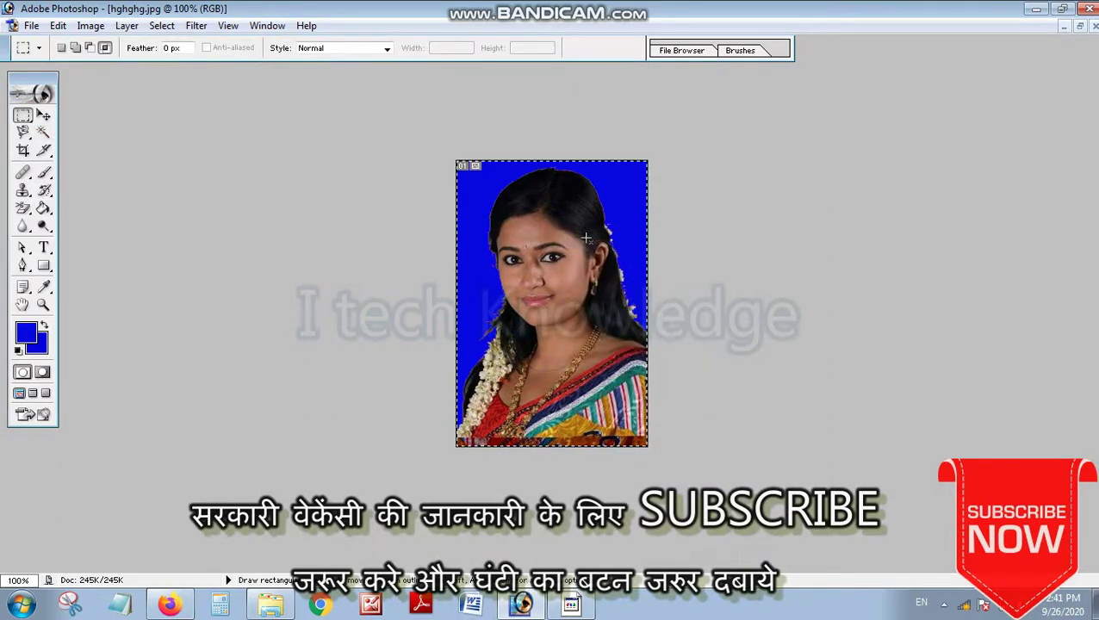
# Clear the selection and crop the portrait to 3.5 cm wide by 4.5 cm high at 200 pixels/inch
pyautogui.click(22, 149)
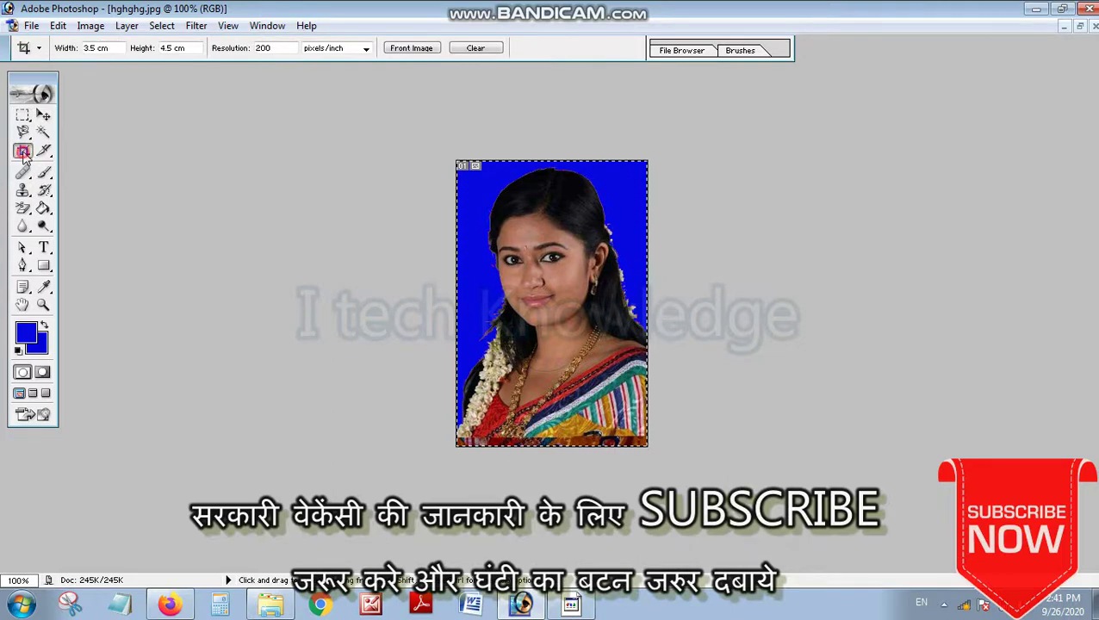
pyautogui.click(101, 49)
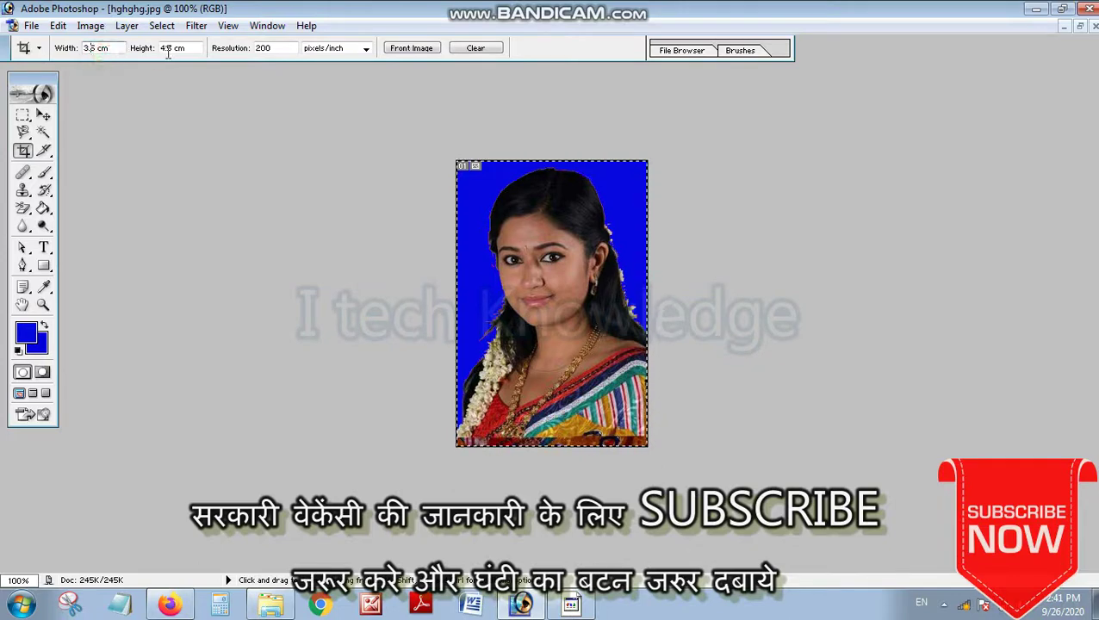
pyautogui.click(270, 49)
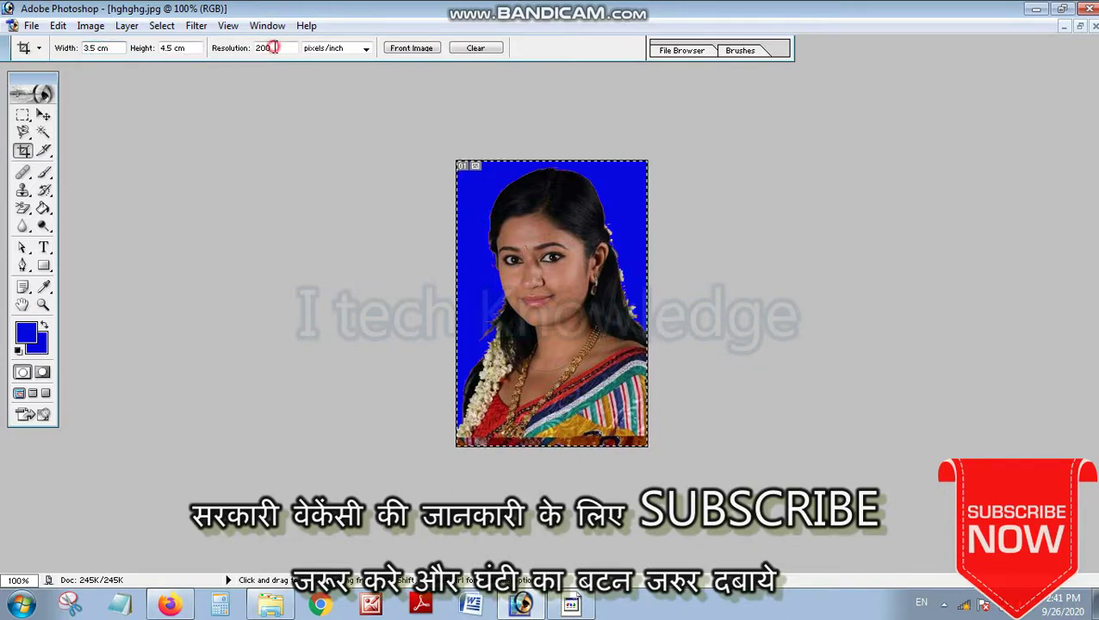
pyautogui.hotkey('ctrl', 'd')
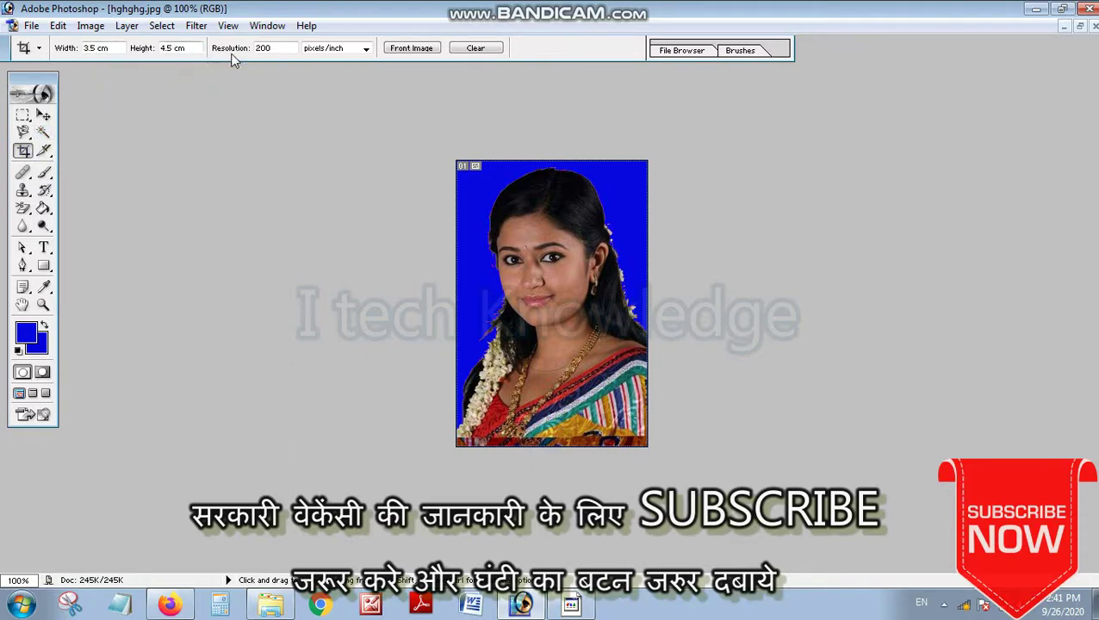
pyautogui.click(283, 49)
pyautogui.moveTo(640, 421); pyautogui.dragTo(664, 452)
pyautogui.press('Return')
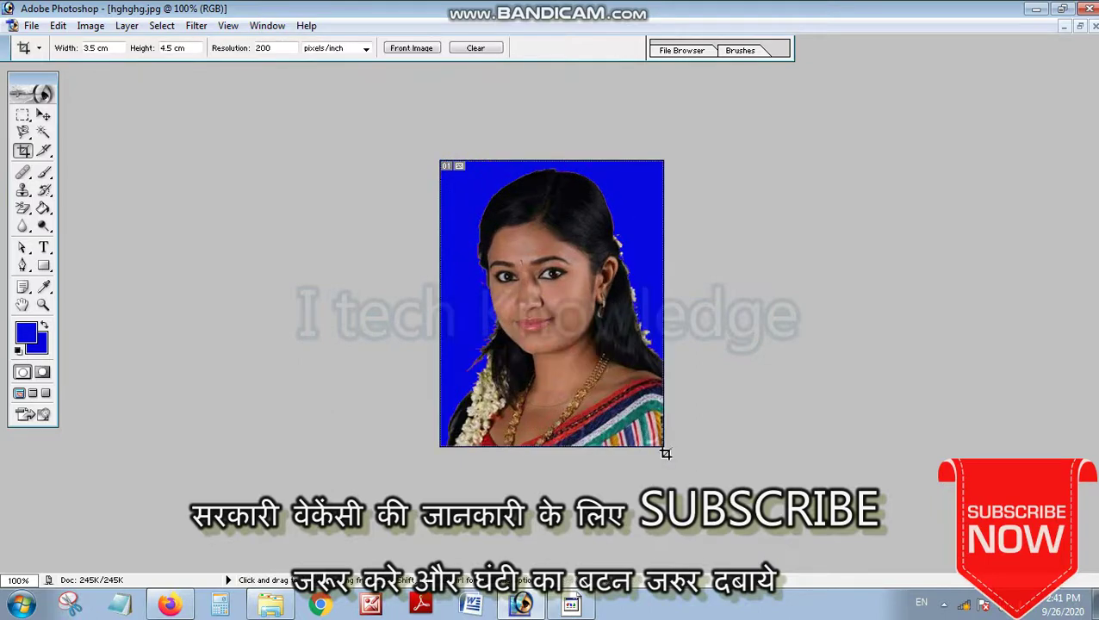
# Add a 2 px black stroke inside the edges of the whole portrait image and clear the selection
pyautogui.rightClick(540, 267)
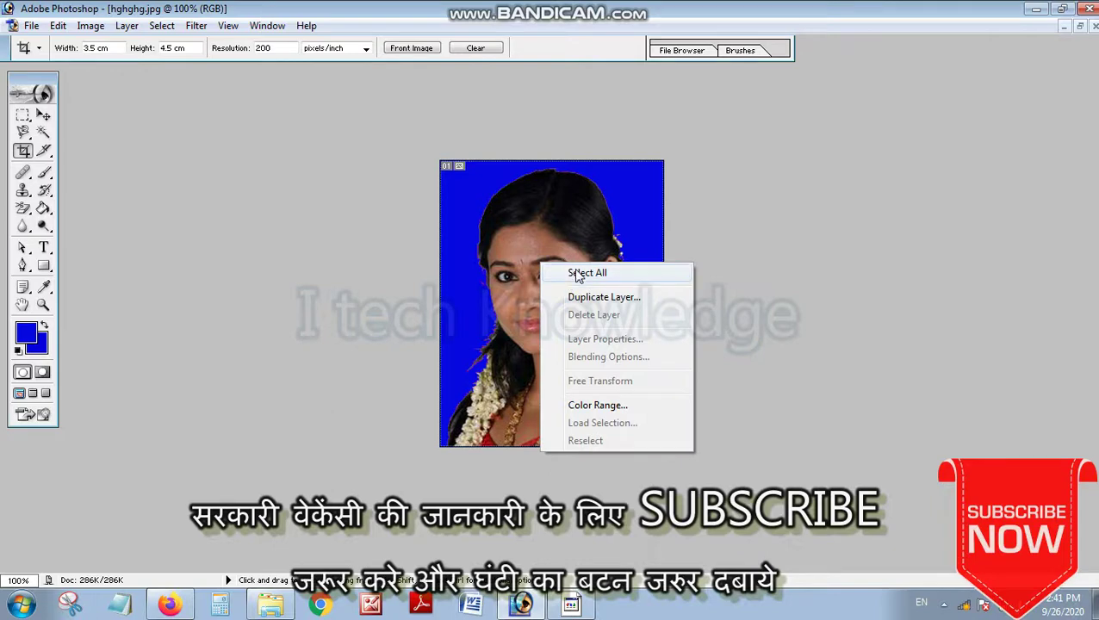
pyautogui.click(584, 274)
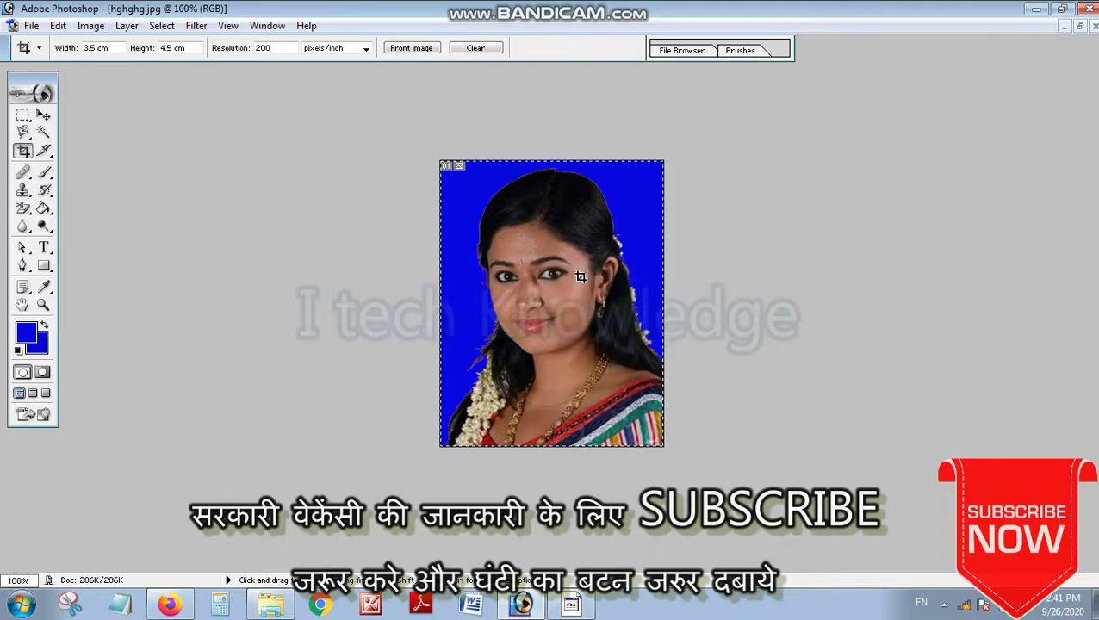
pyautogui.hotkey('alt', 'e')
pyautogui.press('s')
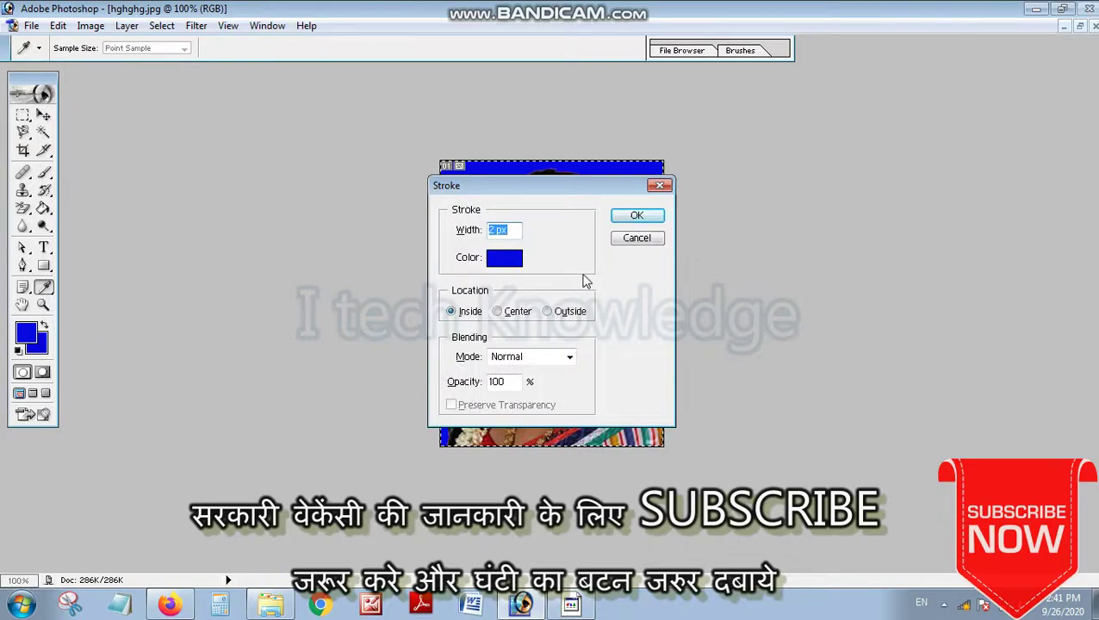
pyautogui.click(498, 258)
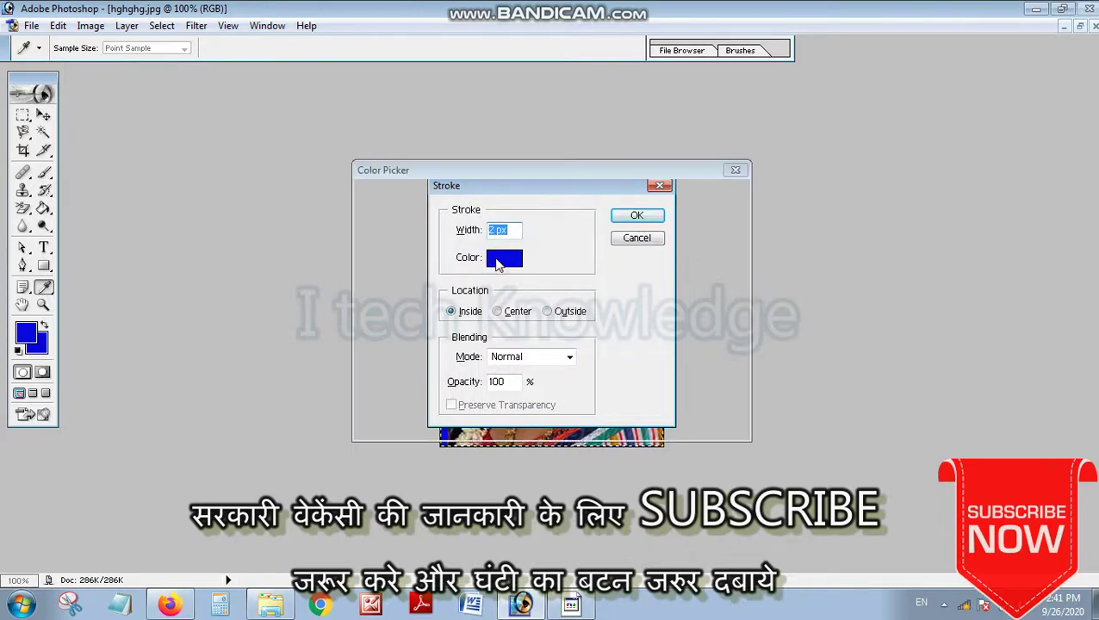
pyautogui.click(713, 195)
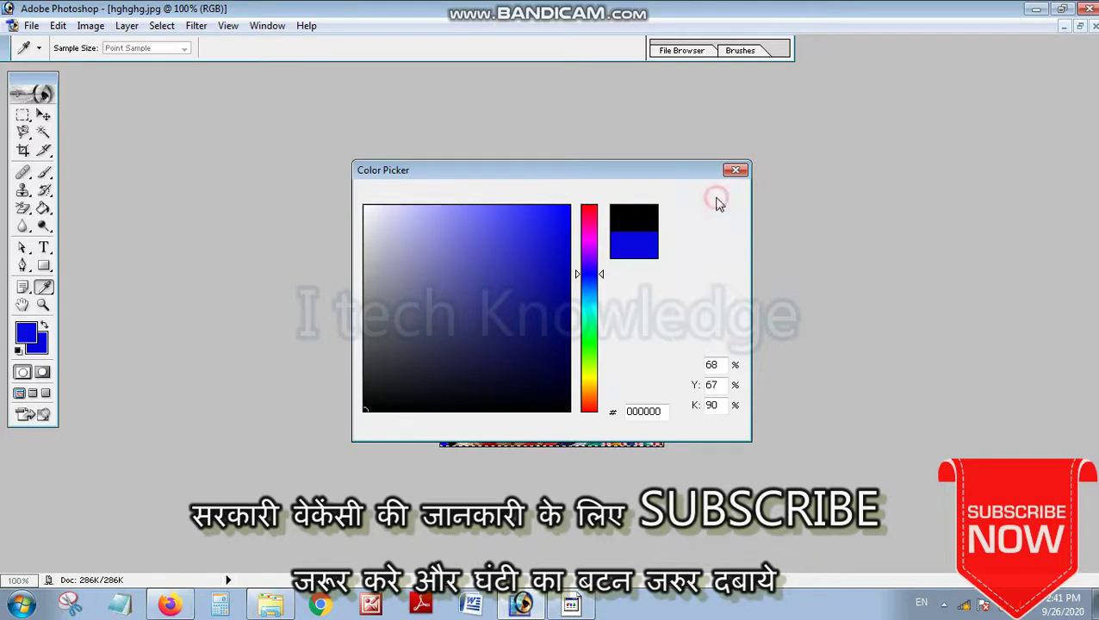
pyautogui.click(635, 217)
pyautogui.hotkey('ctrl', 'd')
pyautogui.press('c')
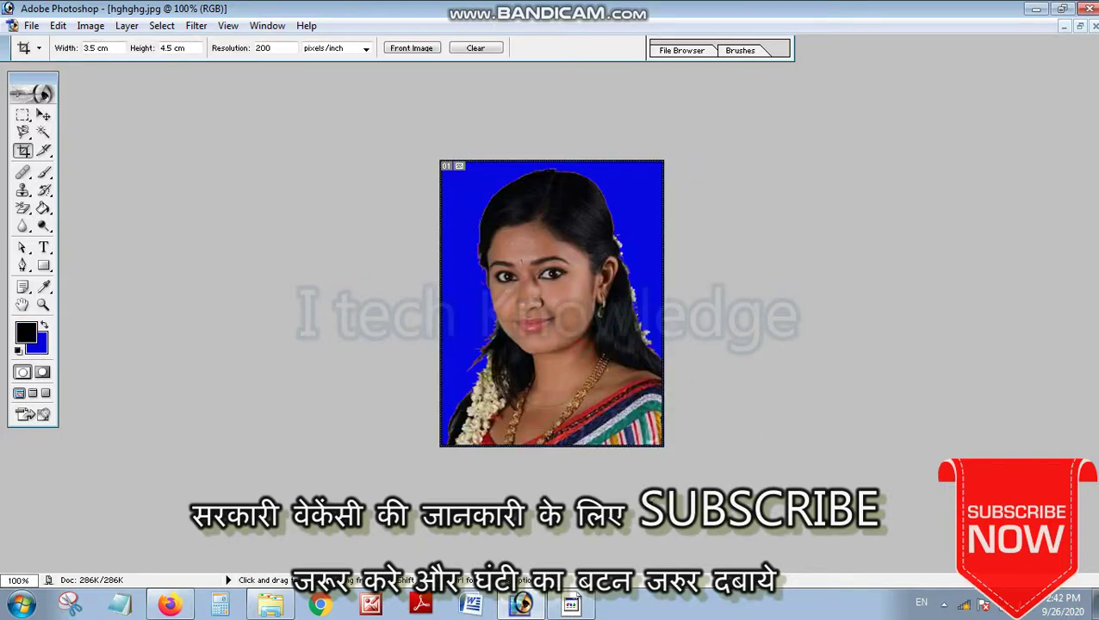
# Select the whole bordered portrait and define it as a pattern named hghghg.jpg
pyautogui.rightClick(513, 248)
pyautogui.click(522, 259)
pyautogui.rightClick(582, 255)
pyautogui.click(594, 269)
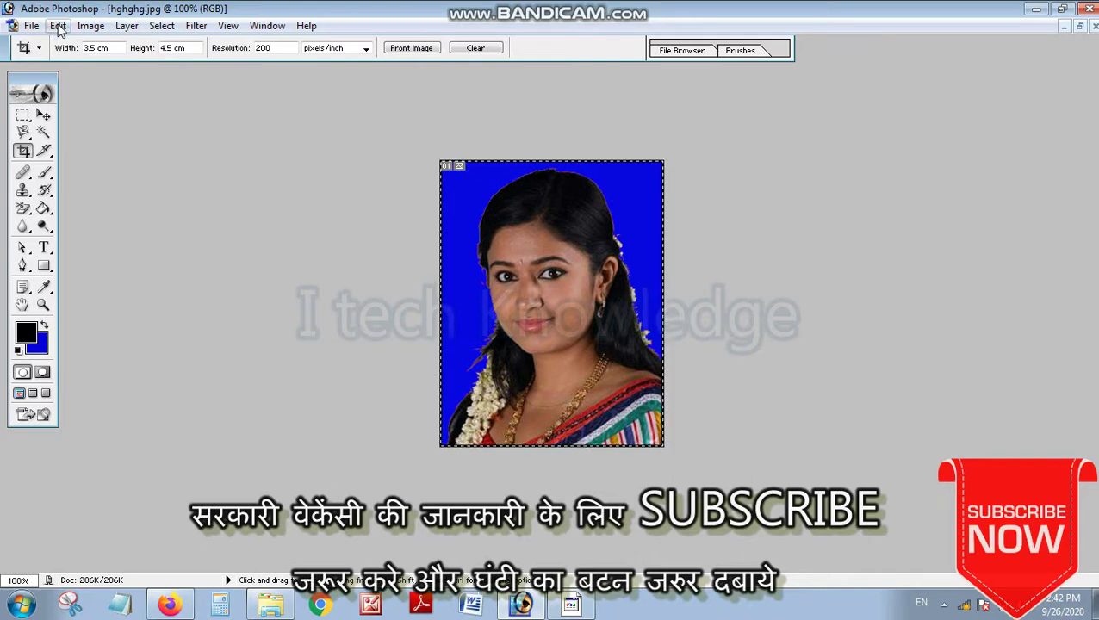
pyautogui.click(58, 27)
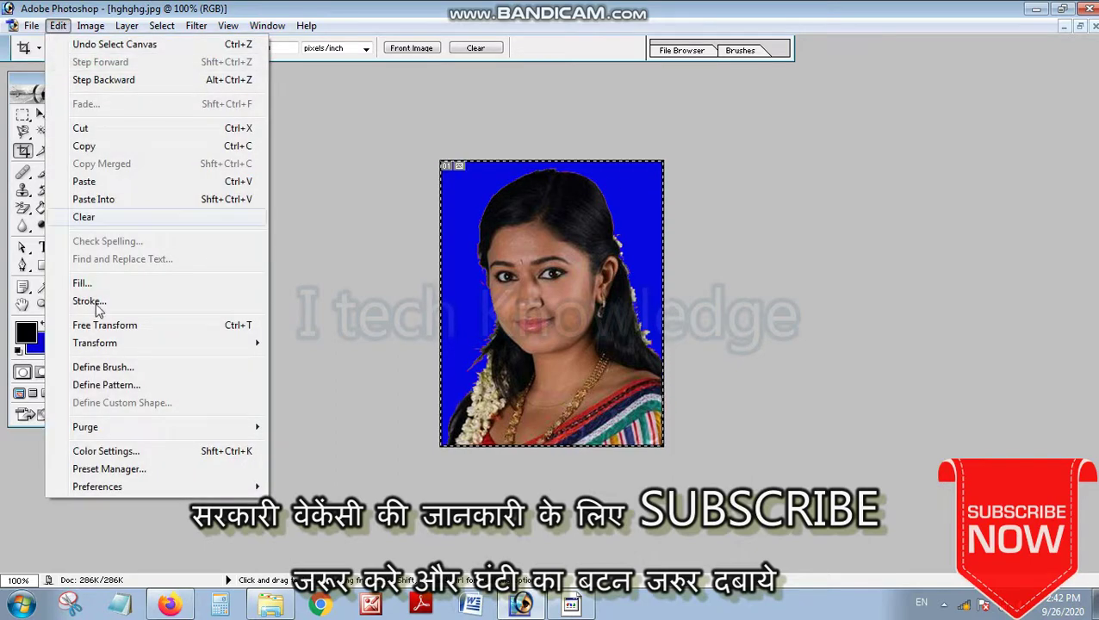
pyautogui.click(95, 390)
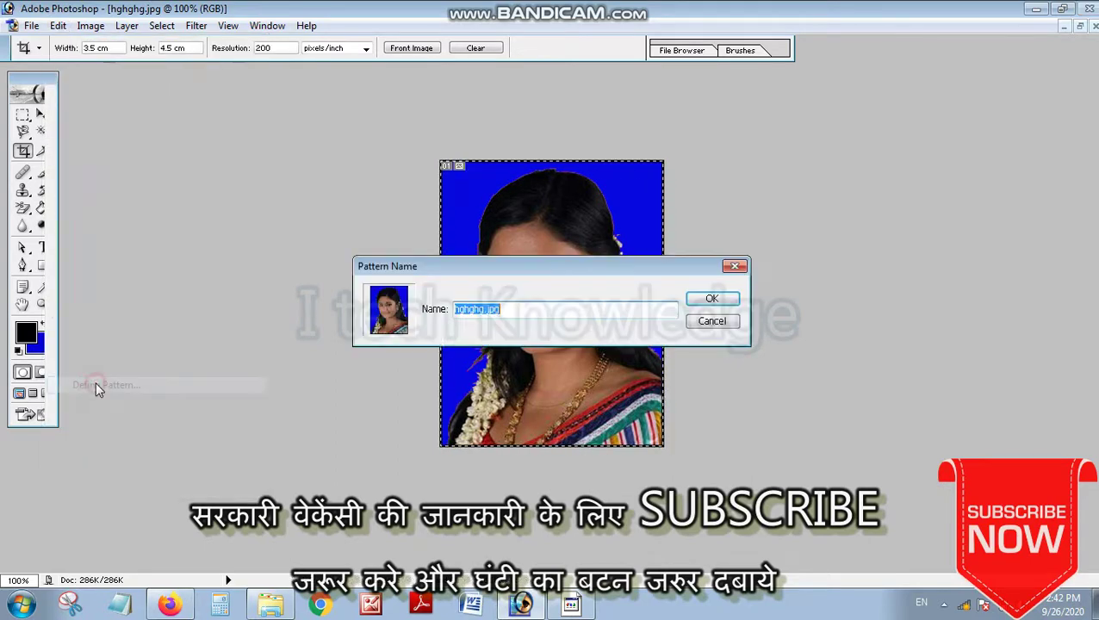
pyautogui.click(712, 299)
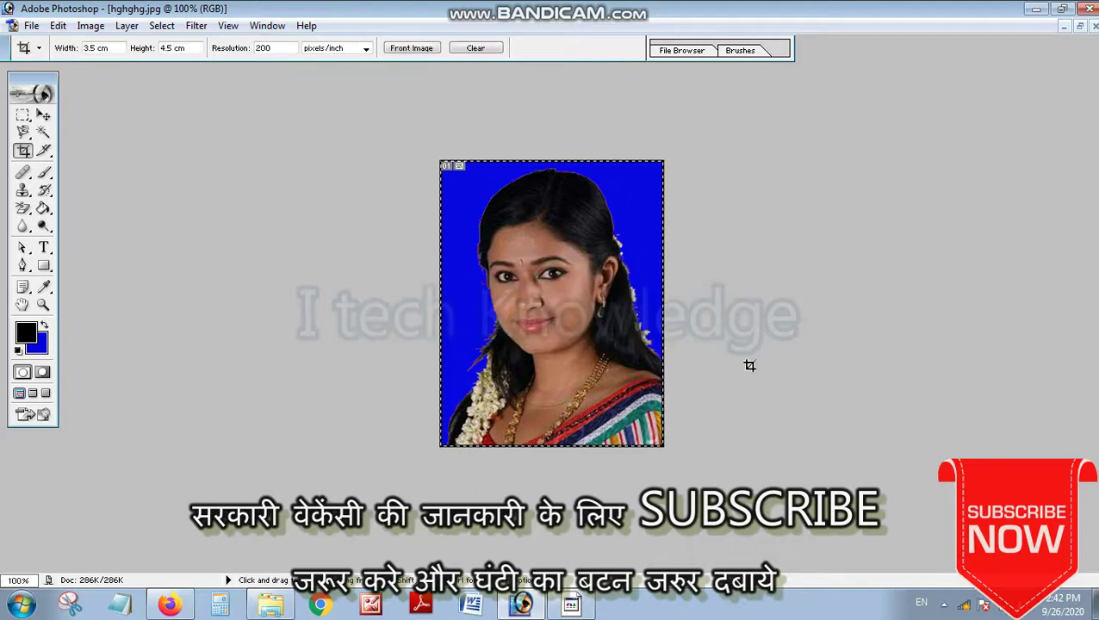
# Create a new white RGB document from the 4 x 6 preset with the resolution set to 200 pixels/inch
pyautogui.click(30, 26)
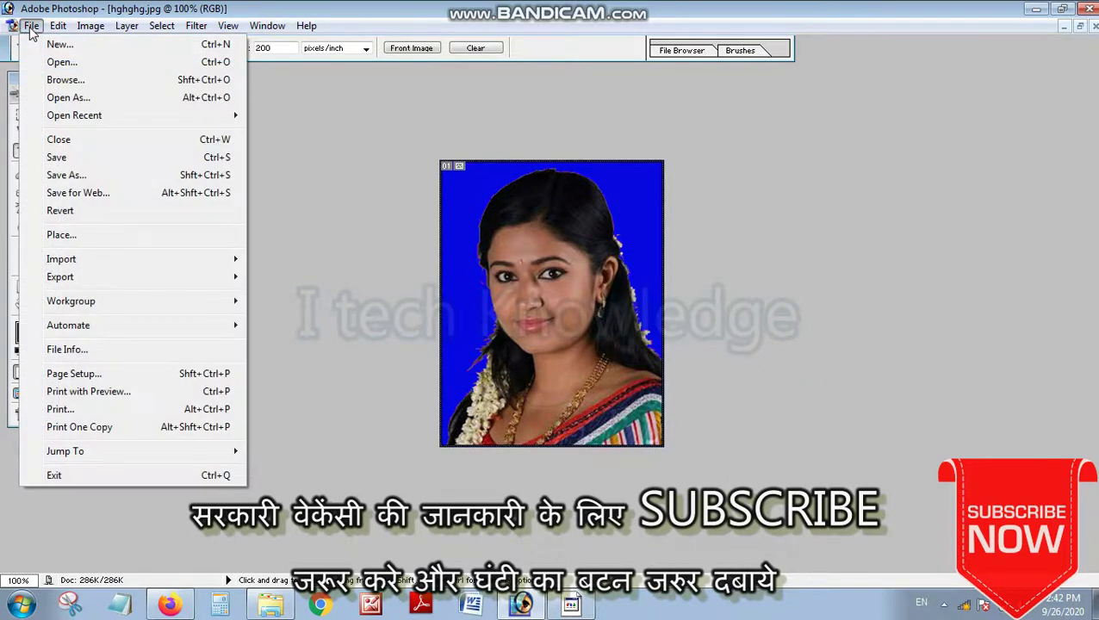
pyautogui.click(52, 45)
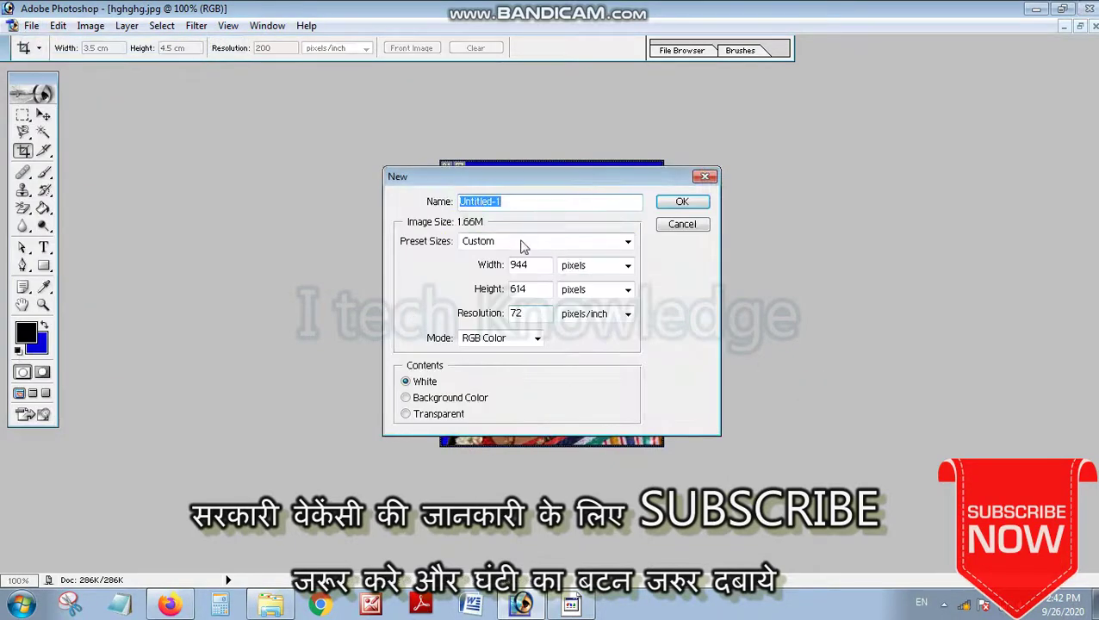
pyautogui.click(522, 243)
pyautogui.click(489, 132)
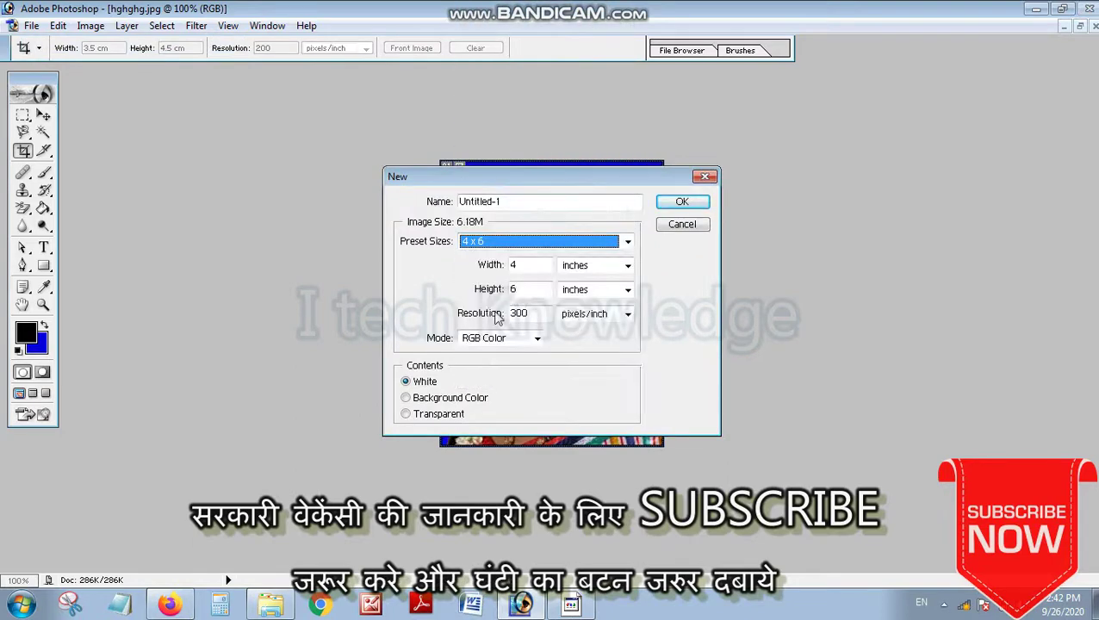
pyautogui.doubleClick(517, 315)
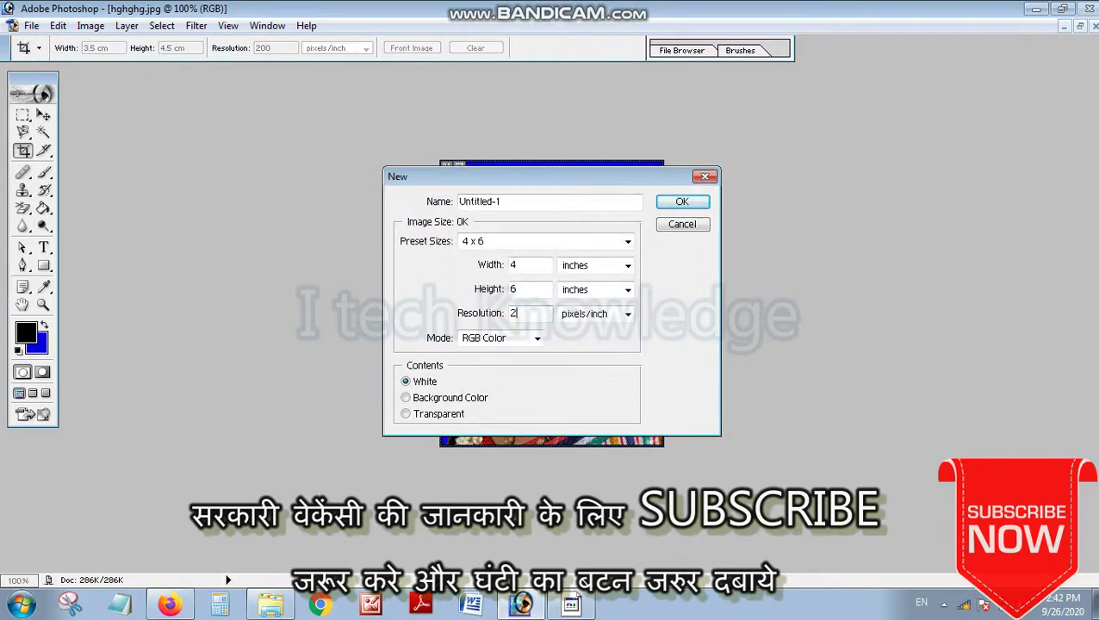
pyautogui.click(673, 205)
# Rotate the blank document's canvas 90° clockwise to landscape
pyautogui.rightClick(207, 181)
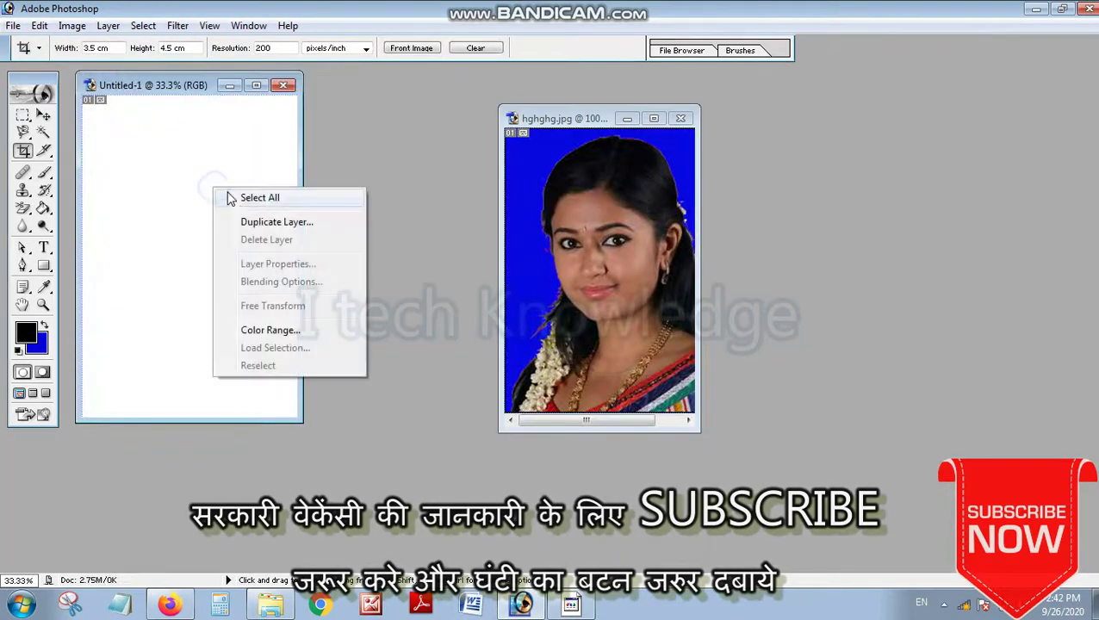
pyautogui.click(232, 199)
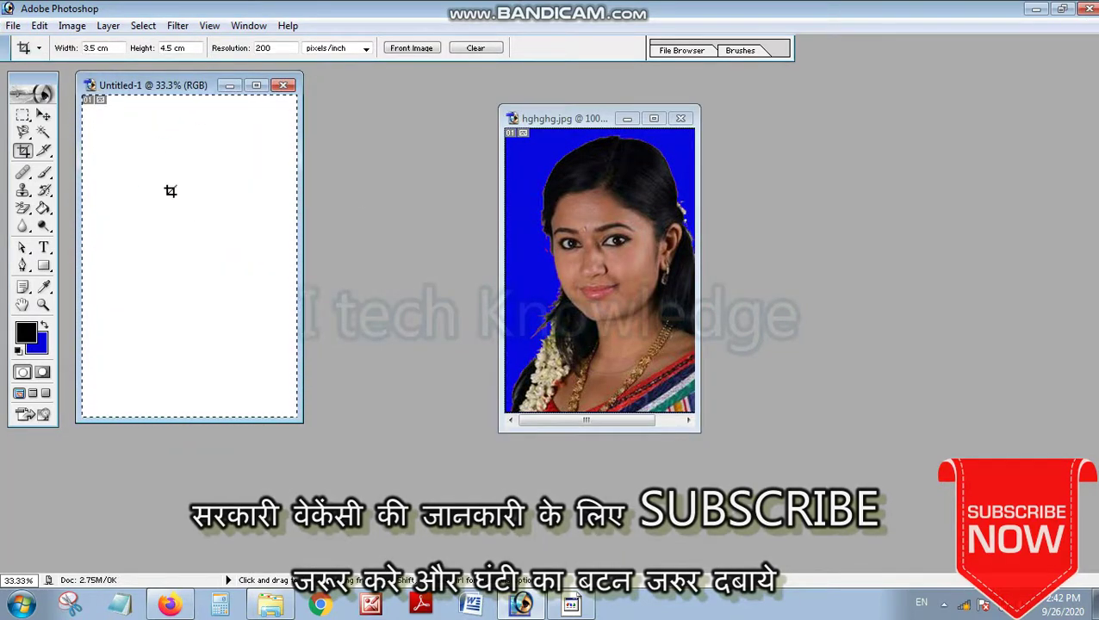
pyautogui.click(39, 27)
pyautogui.moveTo(86, 31)
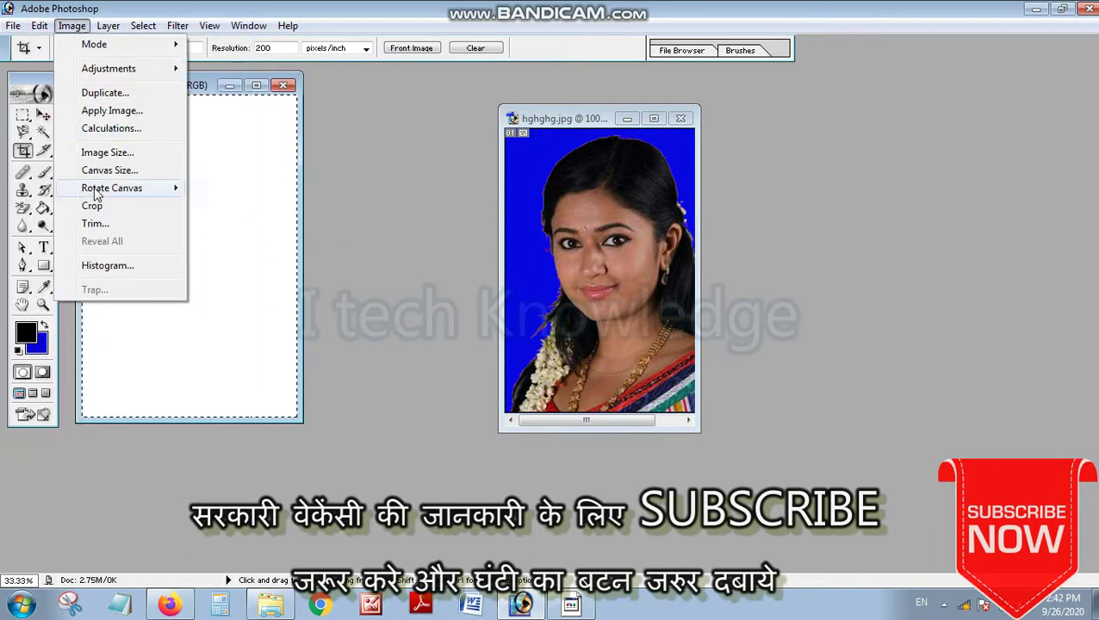
pyautogui.moveTo(138, 188)
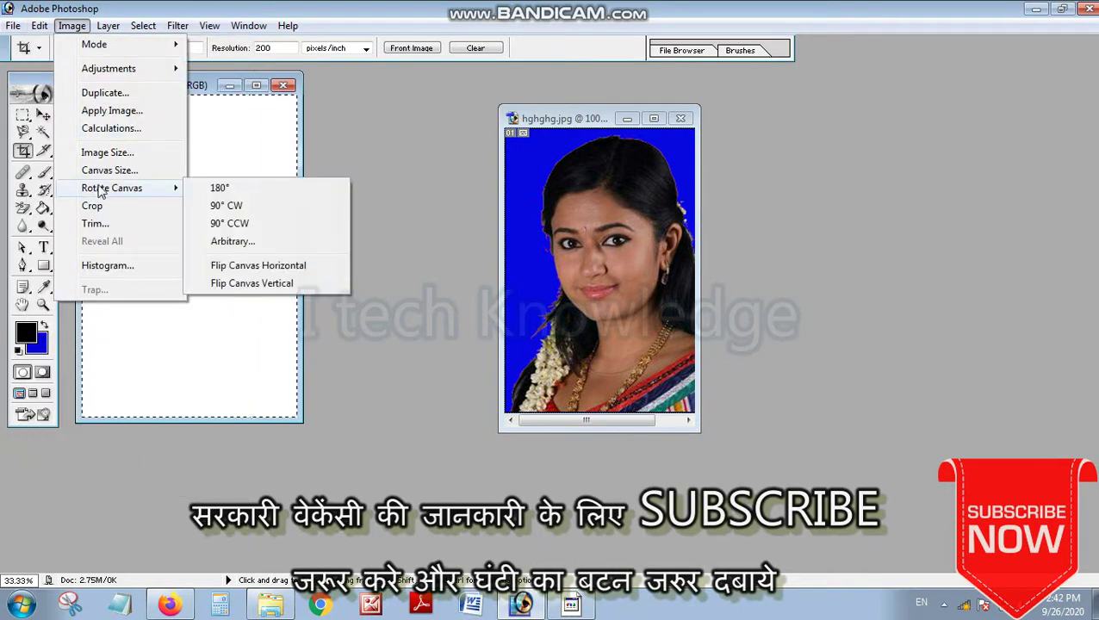
pyautogui.click(232, 208)
# Fill the whole blank canvas with the blue-backdrop portrait pattern at 100% opacity and clear the selection
pyautogui.rightClick(254, 193)
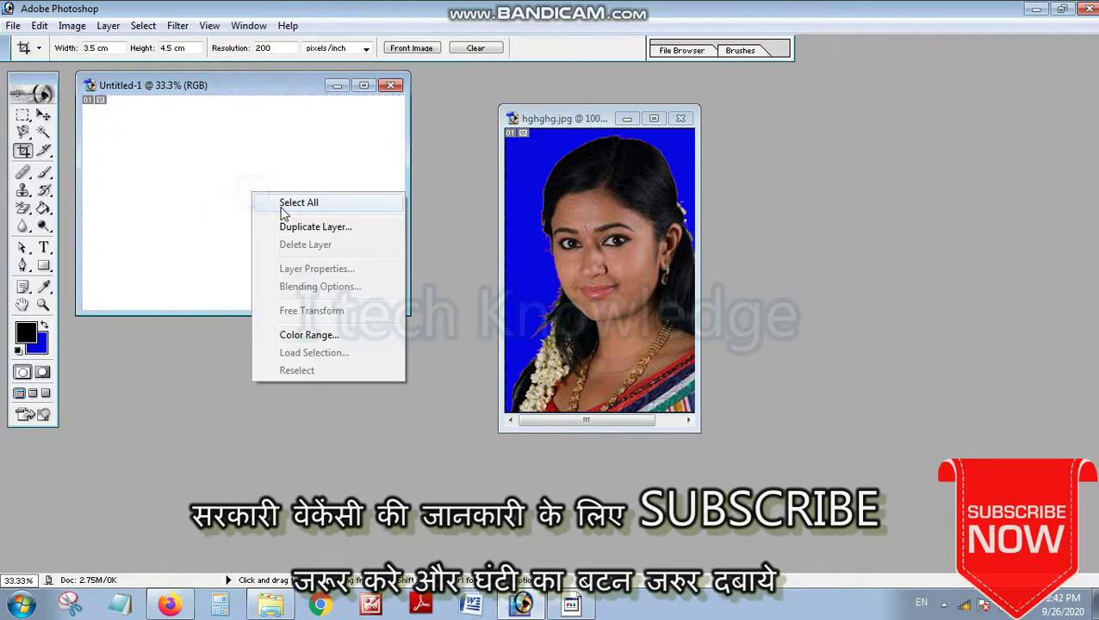
pyautogui.click(284, 206)
pyautogui.rightClick(263, 139)
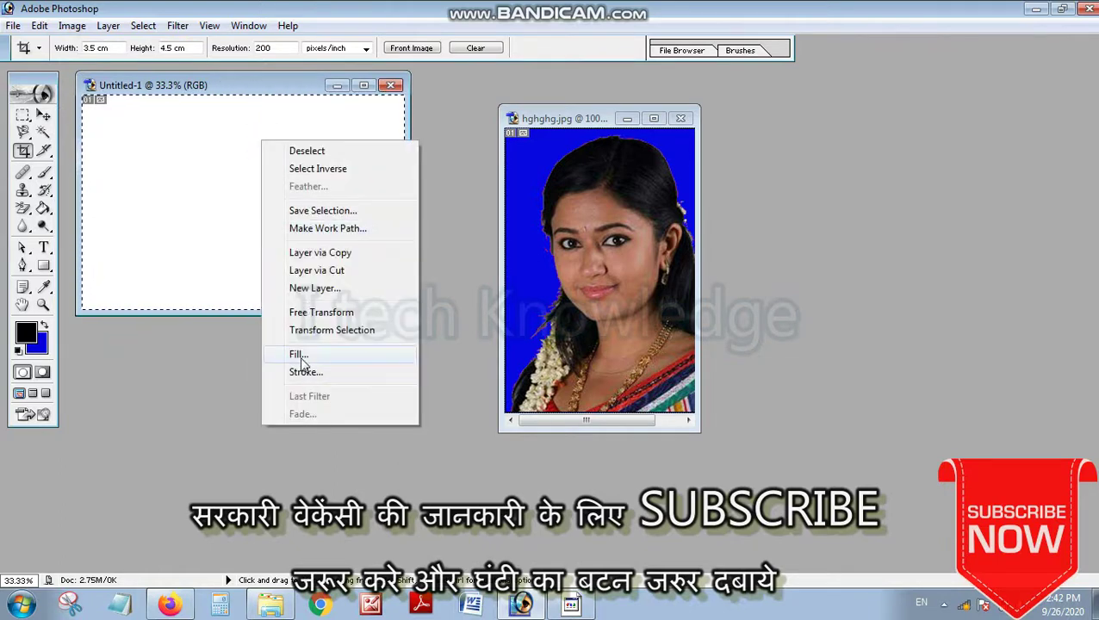
pyautogui.rightClick(207, 140)
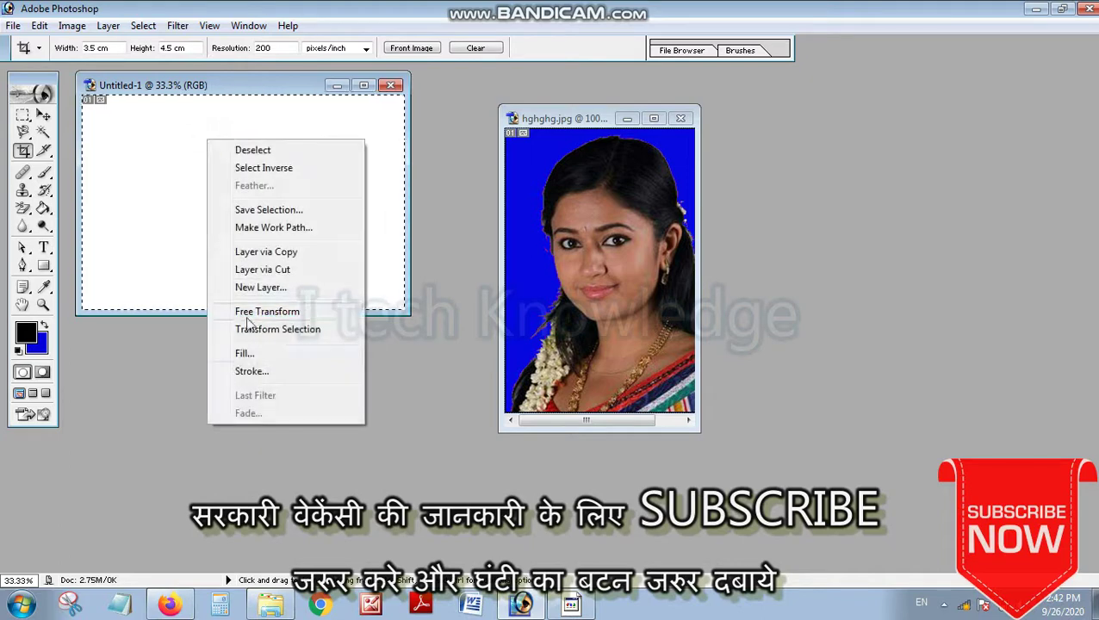
pyautogui.click(247, 359)
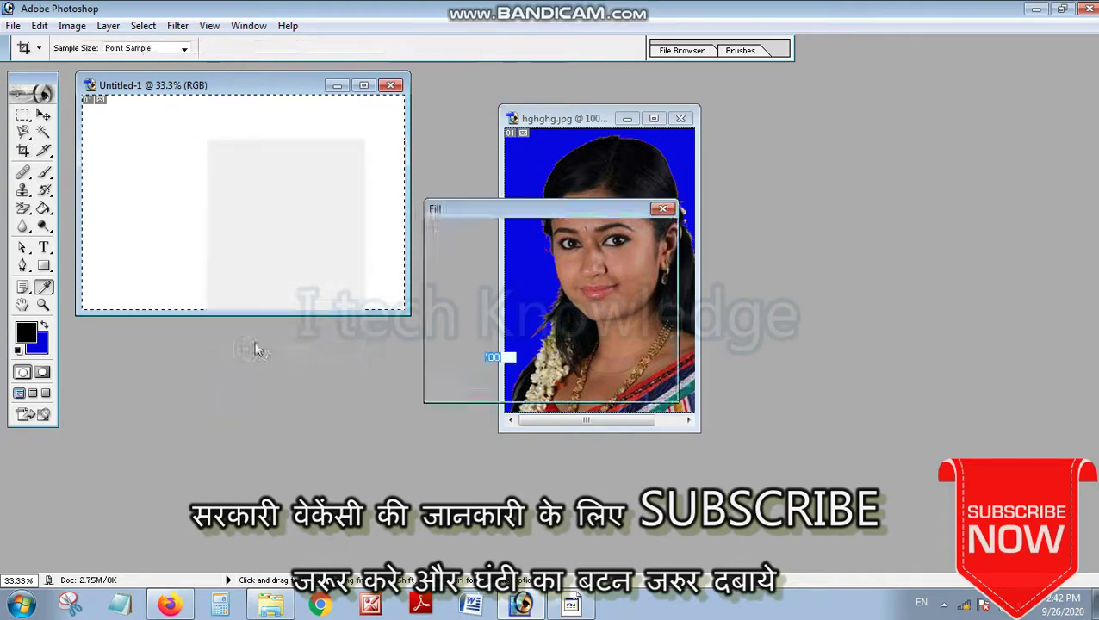
pyautogui.click(586, 281)
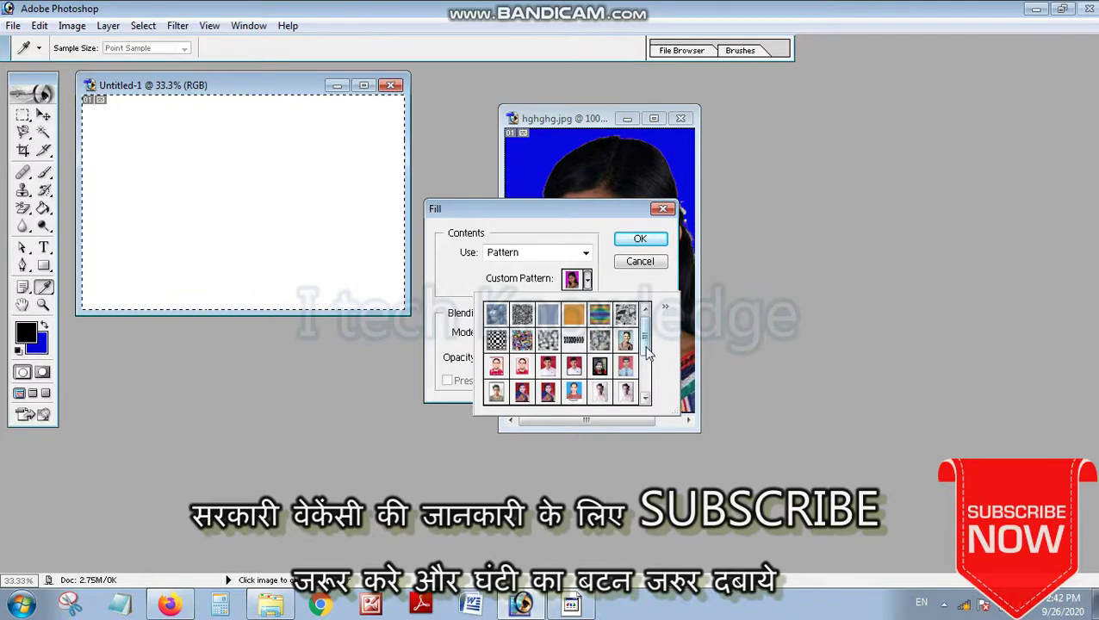
pyautogui.moveTo(645, 341); pyautogui.dragTo(647, 387)
pyautogui.click(495, 394)
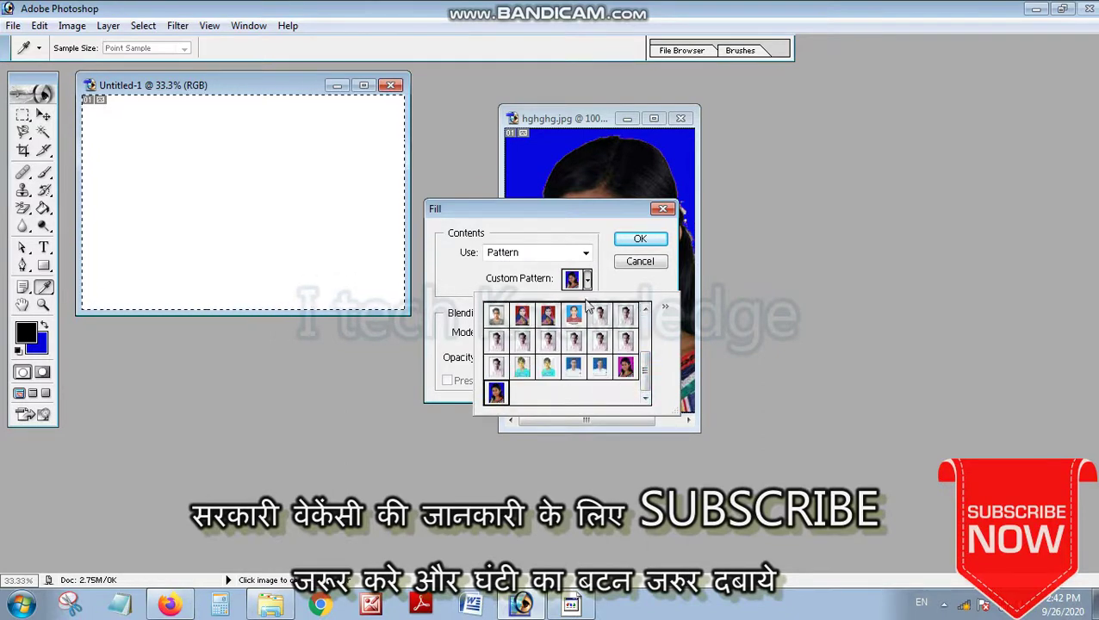
pyautogui.click(640, 239)
pyautogui.click(640, 239)
pyautogui.press('c')
pyautogui.click(286, 156)
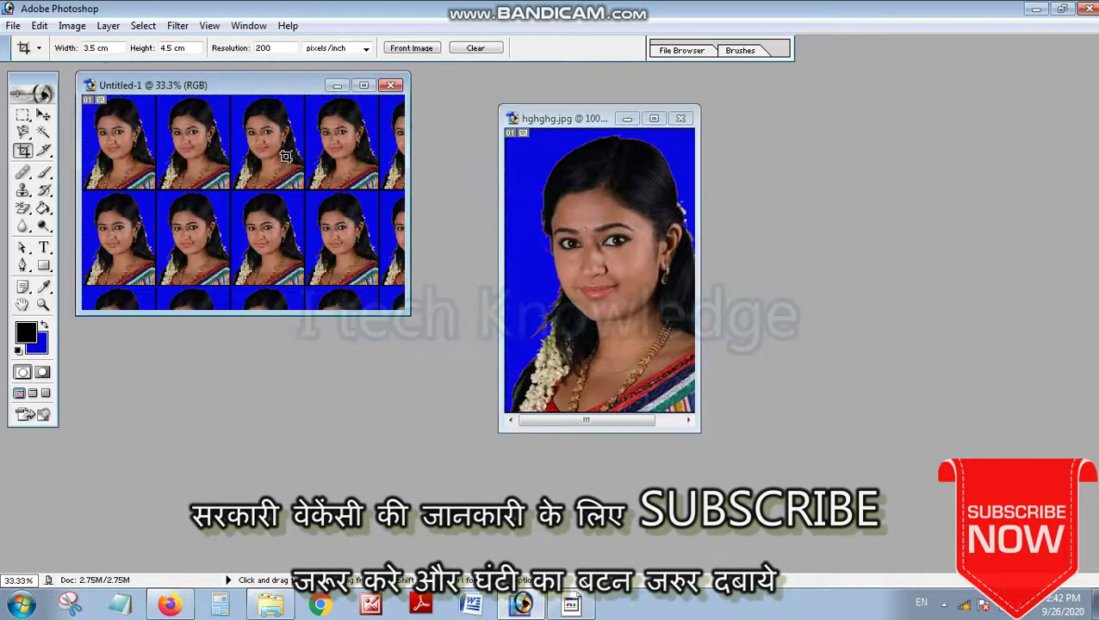
# Maximize the tiled photo document and set the background color to white FFFFFF
pyautogui.click(362, 86)
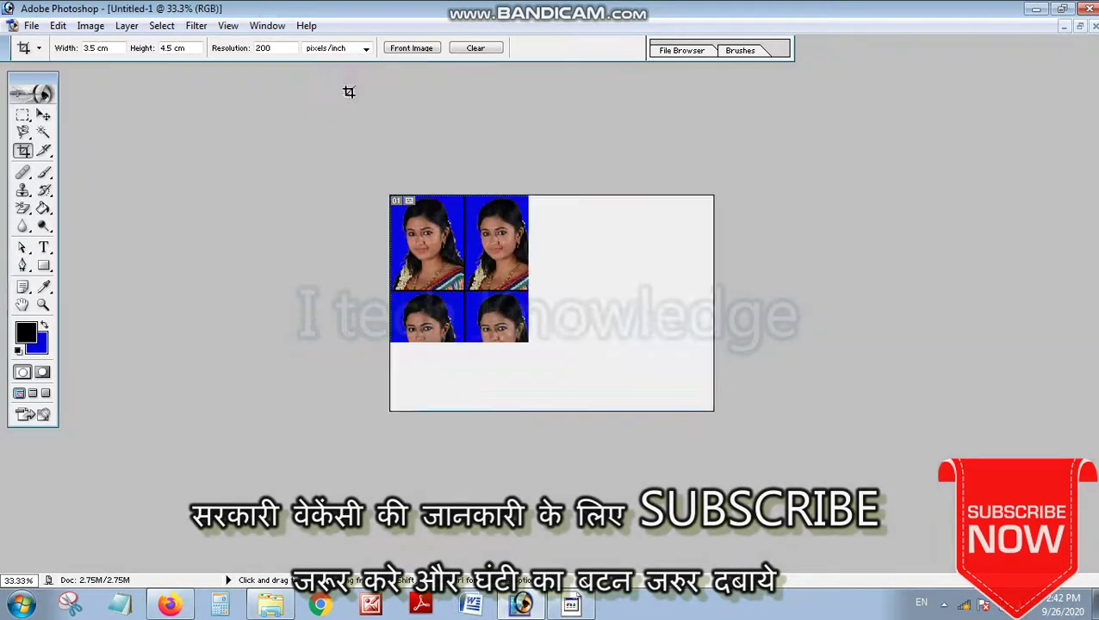
pyautogui.click(38, 345)
pyautogui.click(366, 208)
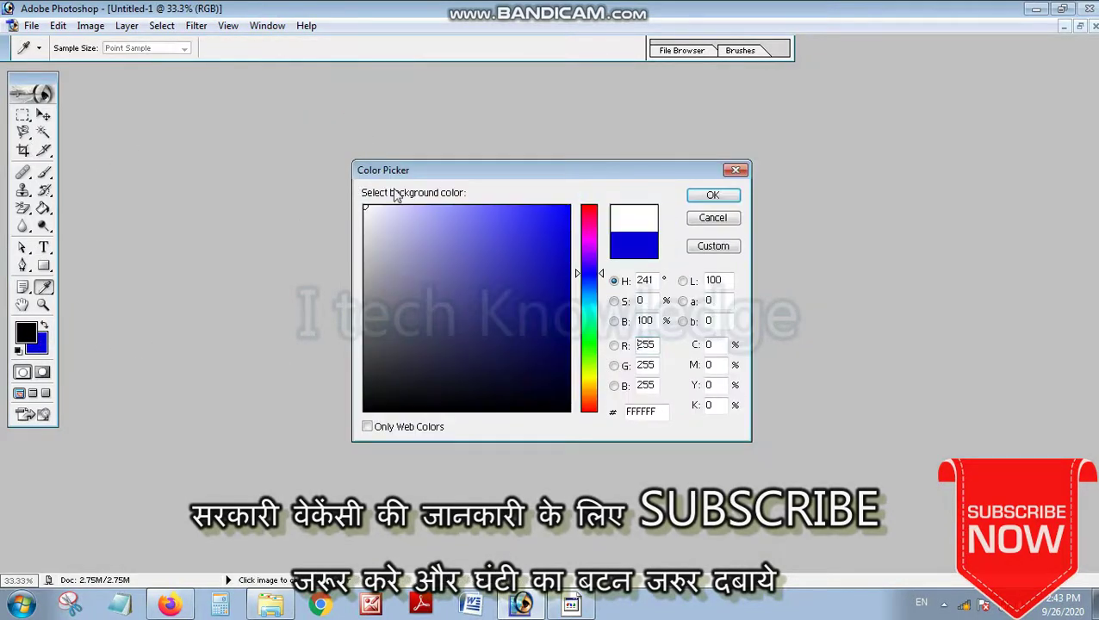
pyautogui.click(702, 196)
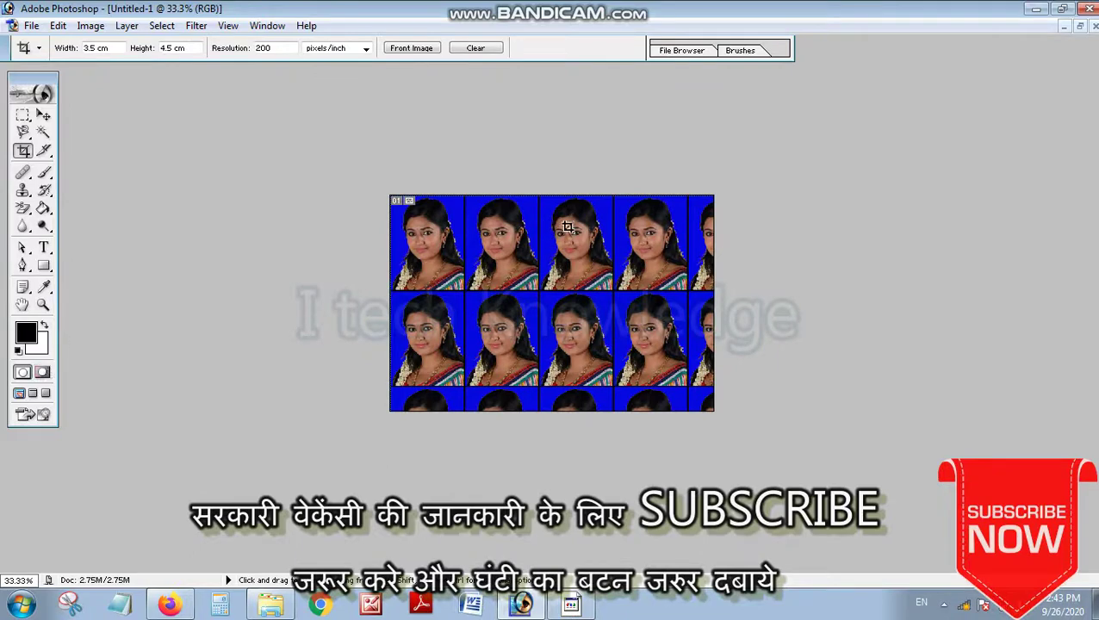
# Erase the cut-off photo column at the sheet's right edge and the cut-off row along its bottom to white
pyautogui.click(22, 116)
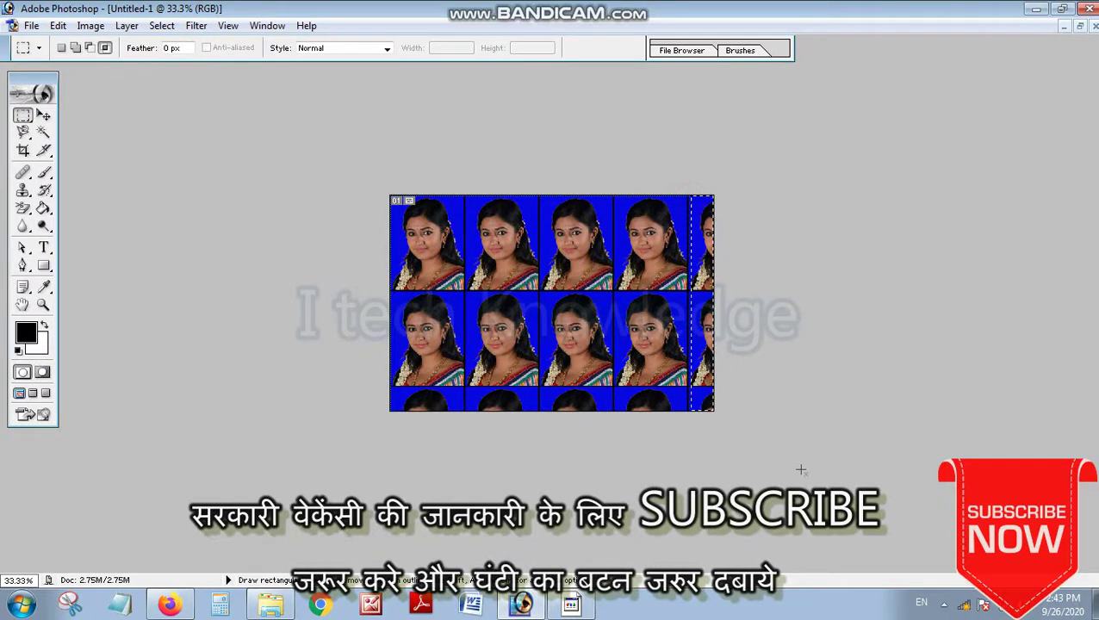
pyautogui.press('Delete')
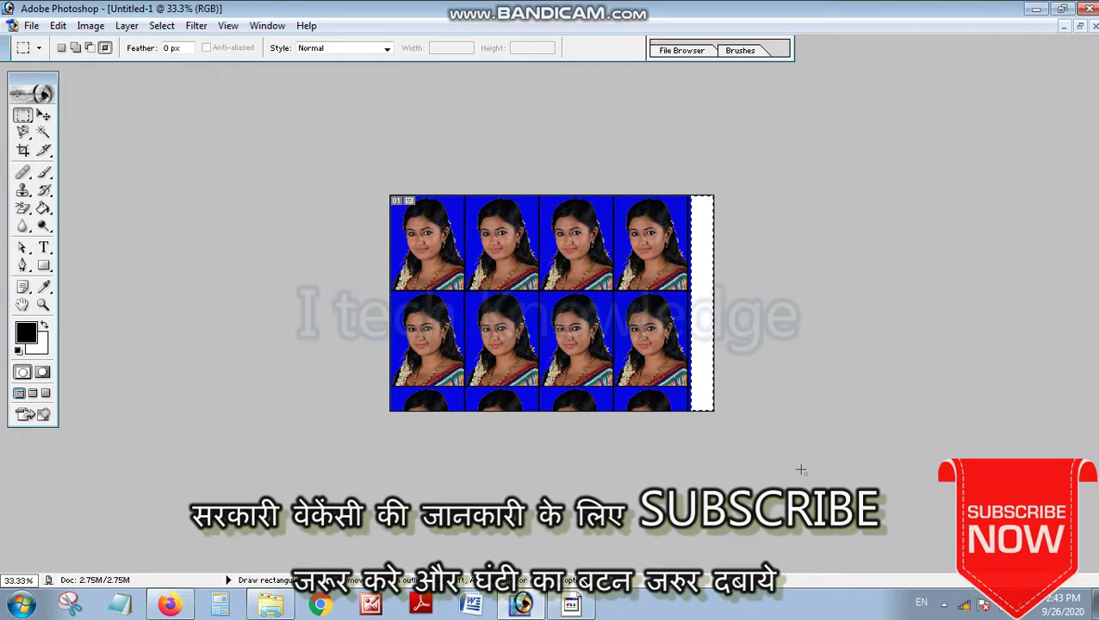
pyautogui.click(393, 388)
pyautogui.moveTo(707, 458); pyautogui.dragTo(715, 422)
pyautogui.click(22, 116)
pyautogui.press('Delete')
pyautogui.click(508, 445)
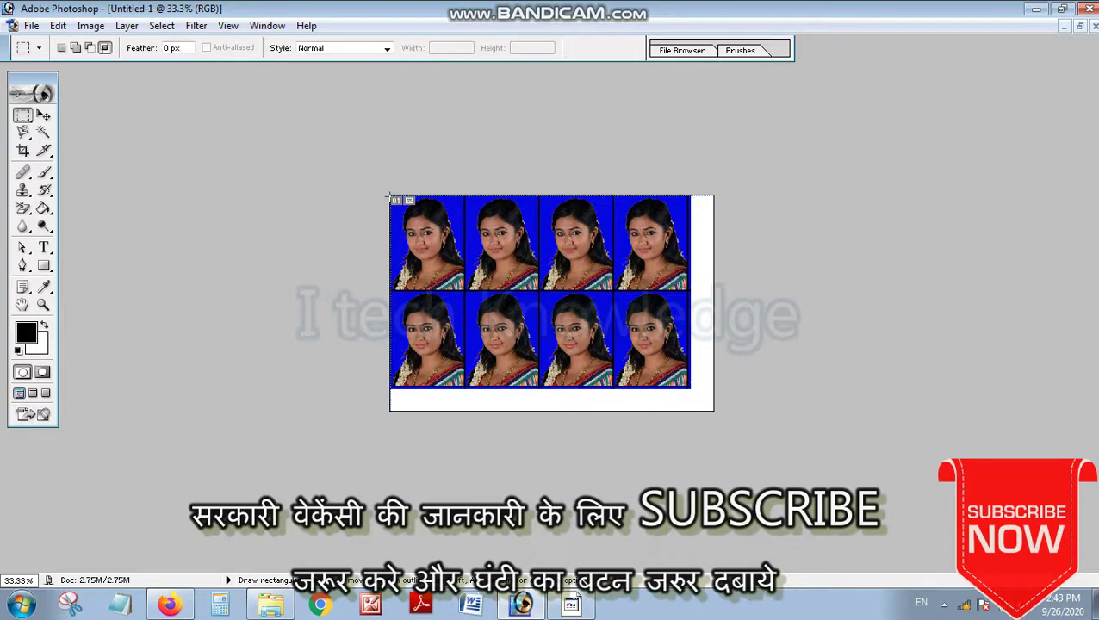
# Select the block of eight complete photos with the marquee and move it to the center of the sheet
pyautogui.moveTo(666, 376); pyautogui.dragTo(699, 394)
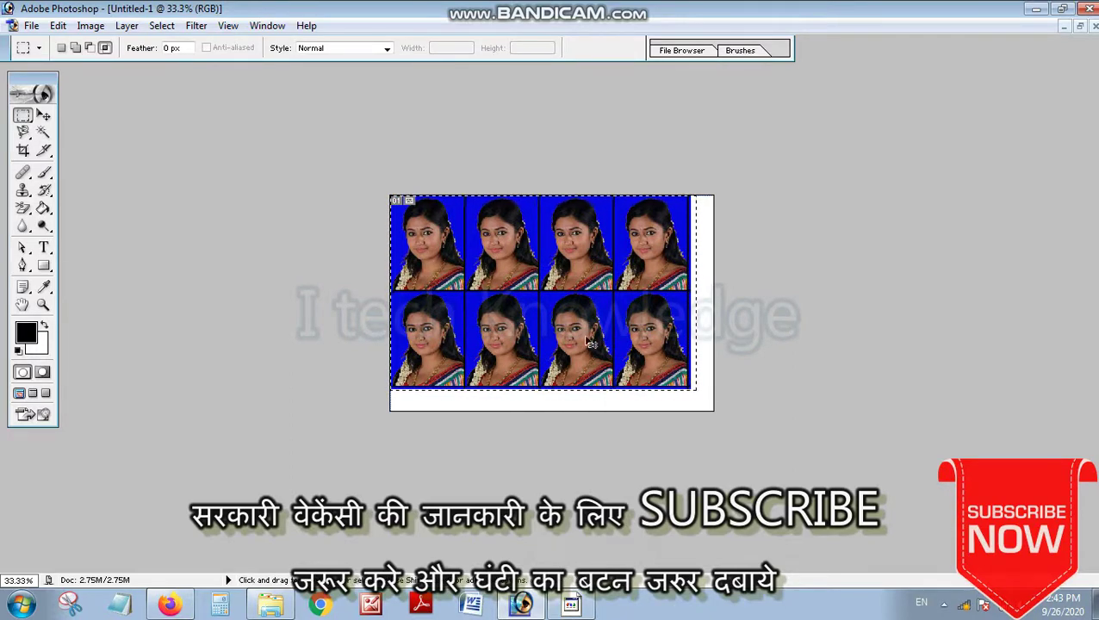
pyautogui.moveTo(541, 303)
pyautogui.mouseDown()
pyautogui.moveTo(560, 320)
pyautogui.moveTo(549, 319)
pyautogui.mouseUp()
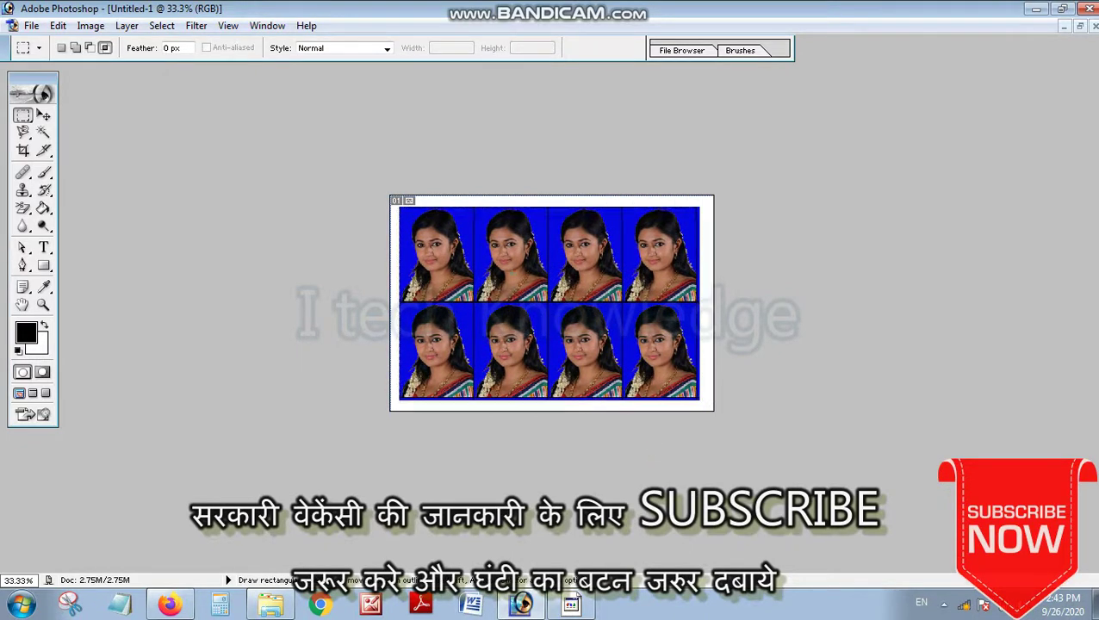
pyautogui.rightClick(511, 273)
pyautogui.click(528, 286)
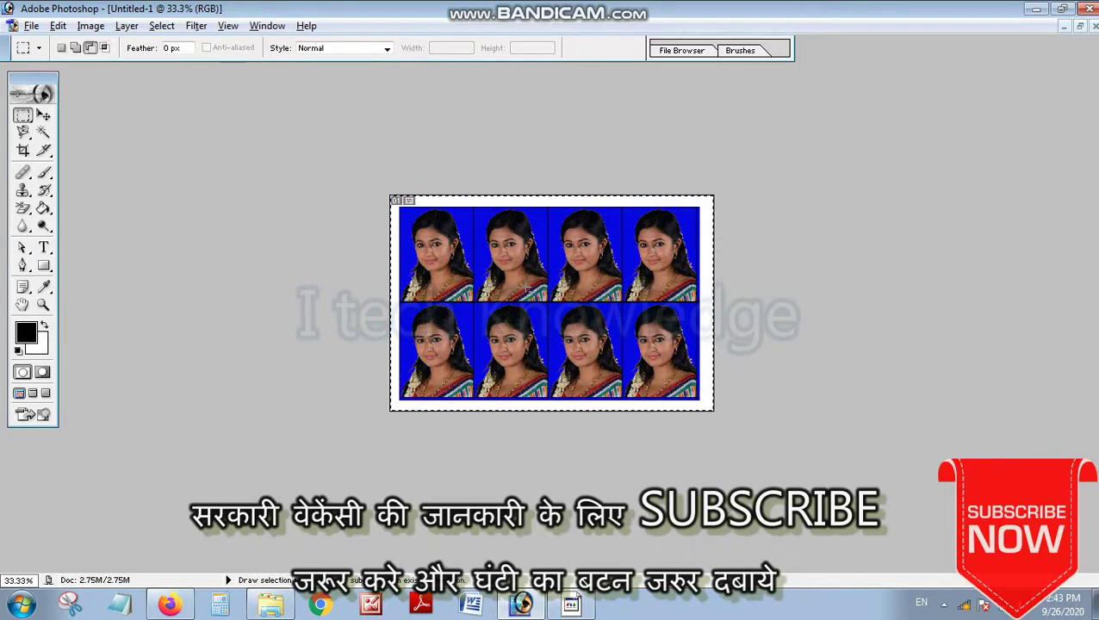
pyautogui.click(58, 25)
pyautogui.click(99, 293)
pyautogui.click(638, 240)
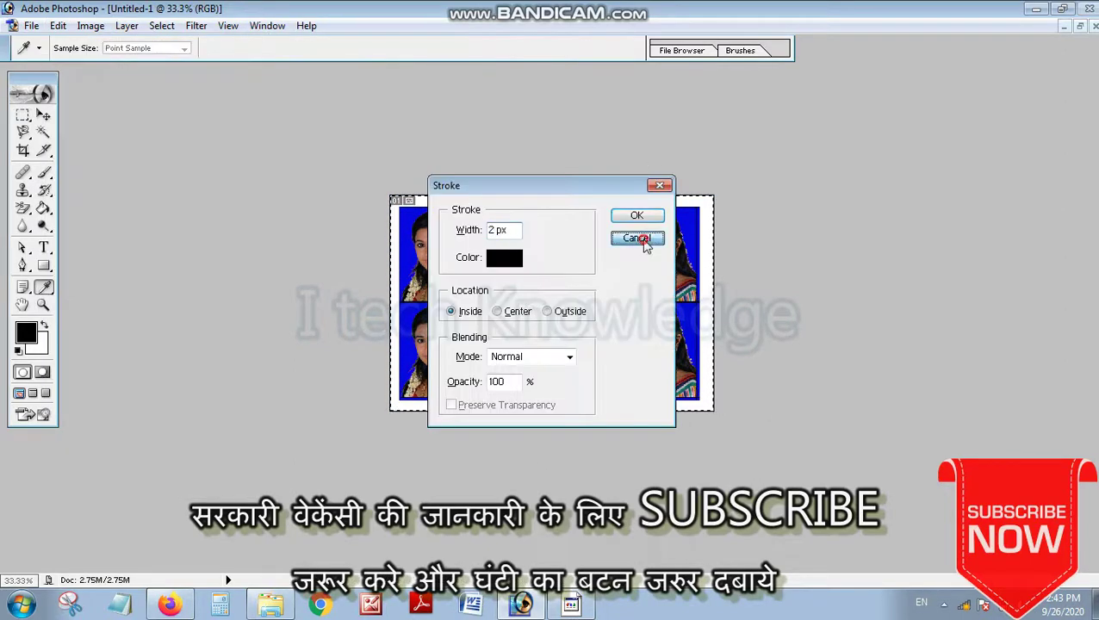
# Select the whole tiled sheet and rotate the canvas 90° clockwise
pyautogui.rightClick(586, 301)
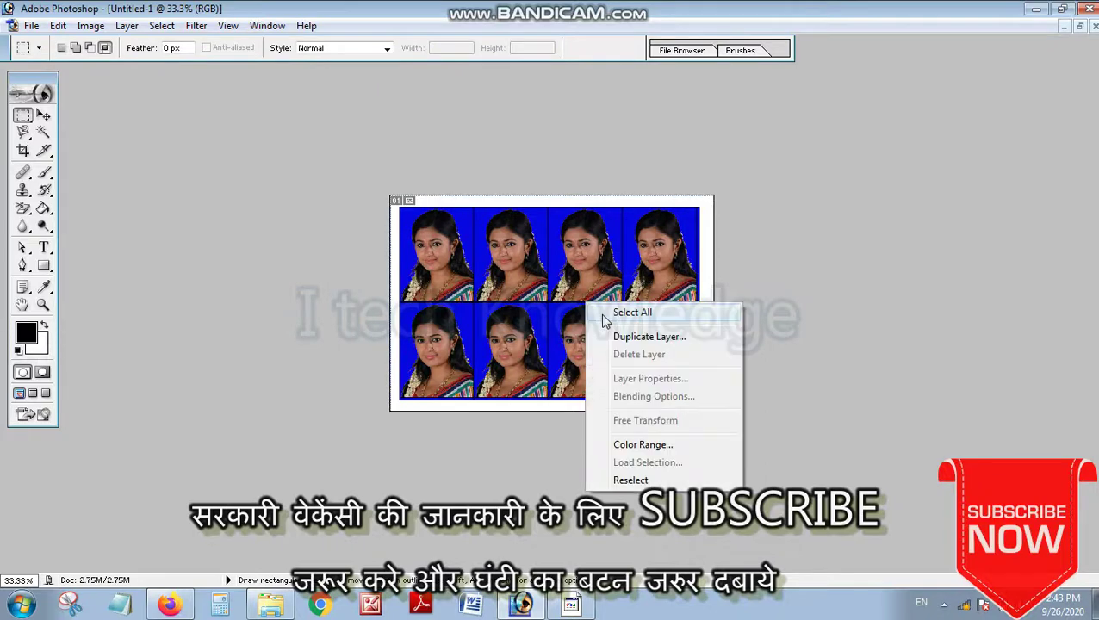
pyautogui.click(604, 308)
pyautogui.click(56, 28)
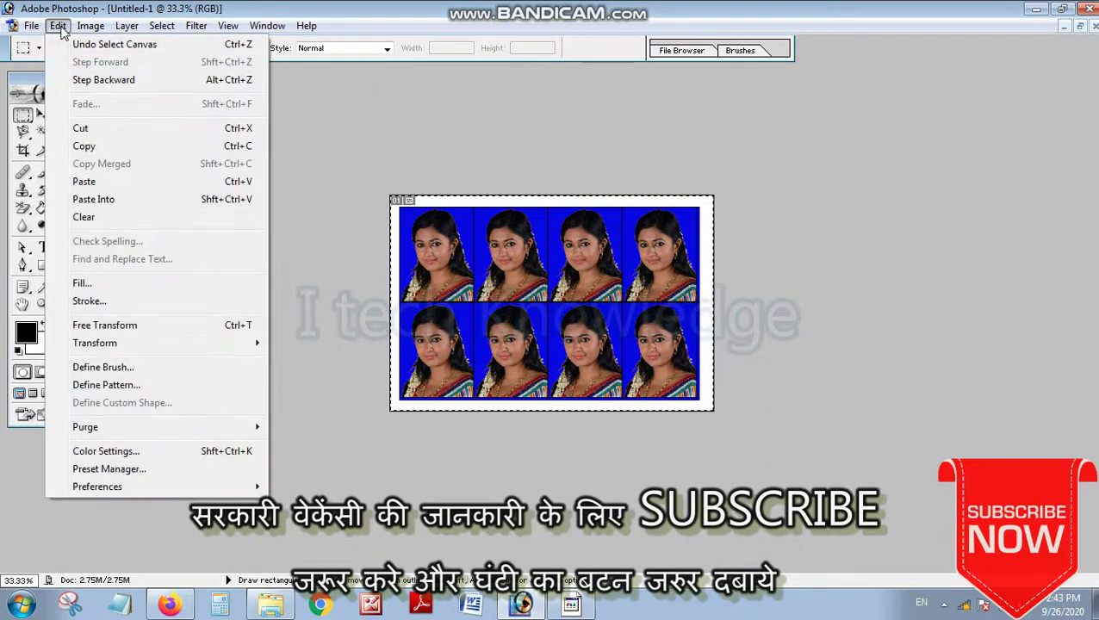
pyautogui.moveTo(88, 25)
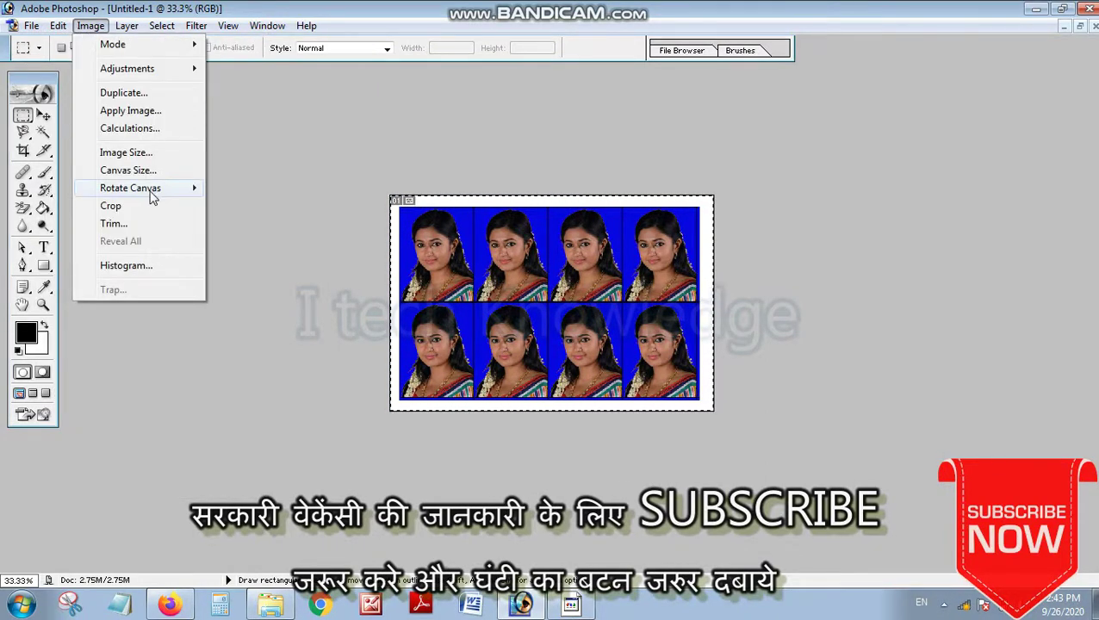
pyautogui.moveTo(150, 189)
pyautogui.click(251, 207)
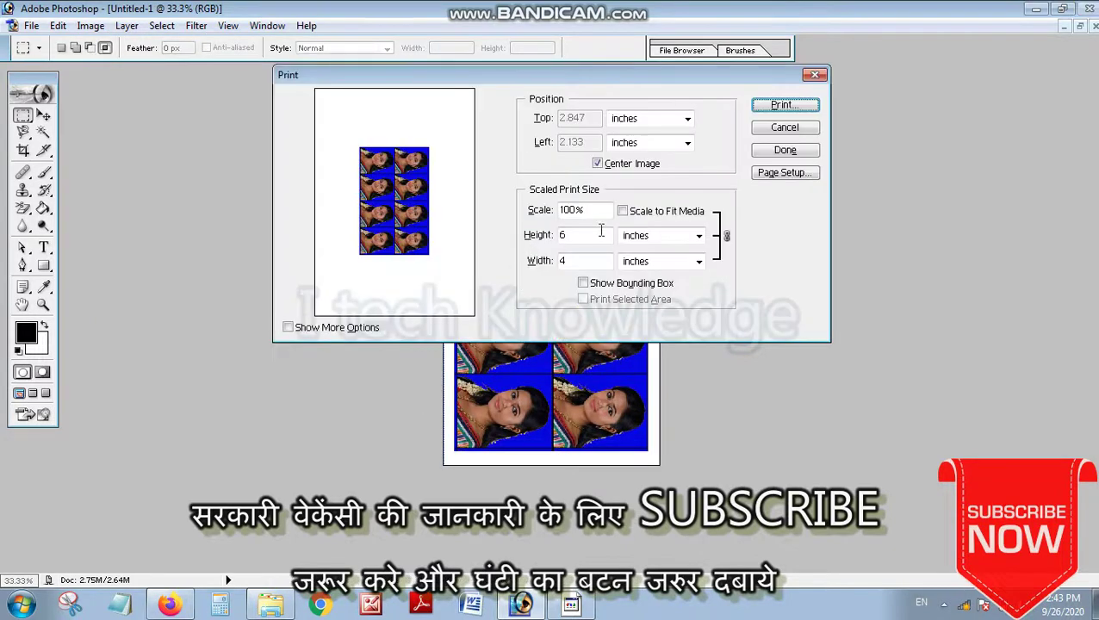
# Preview the print scaled to fit the media, cancel printing, and close the tiled sheet without saving
pyautogui.click(624, 212)
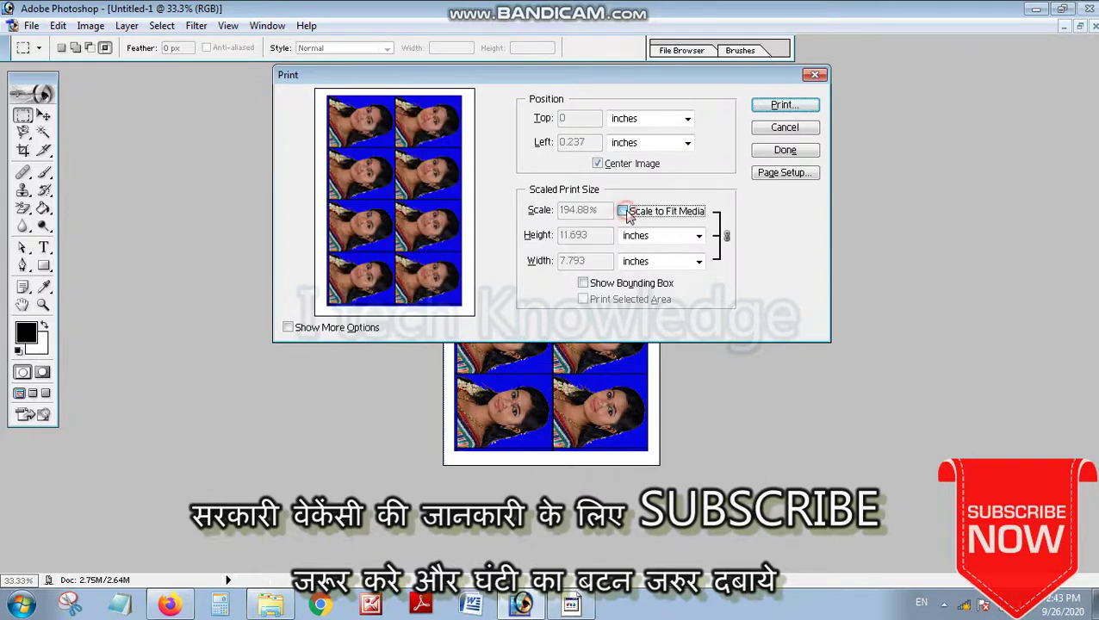
pyautogui.click(785, 129)
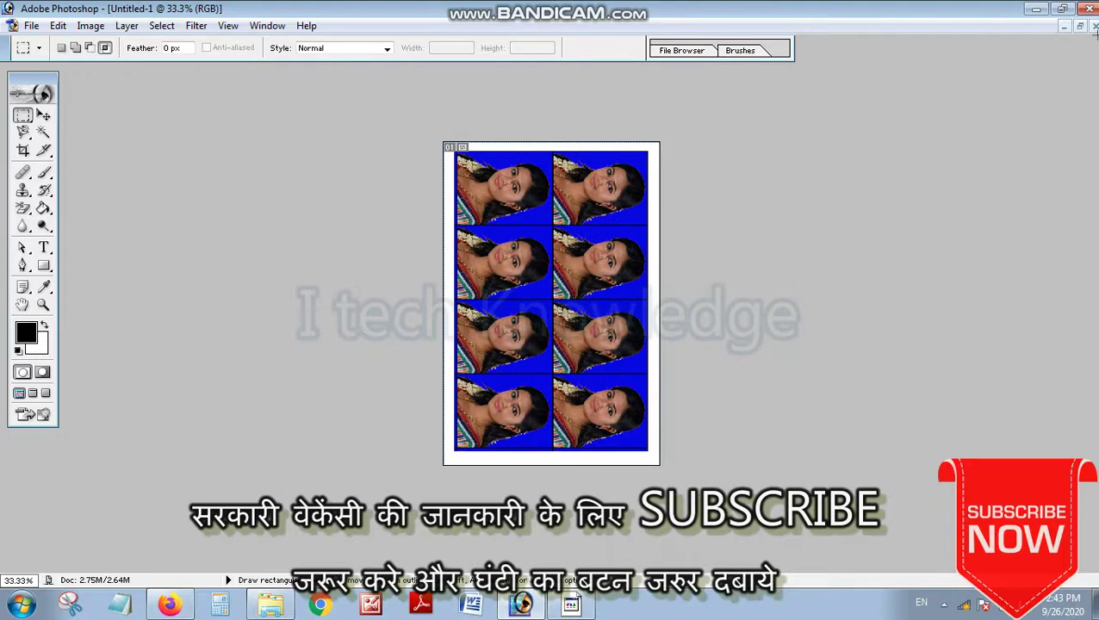
pyautogui.click(1095, 27)
pyautogui.click(554, 238)
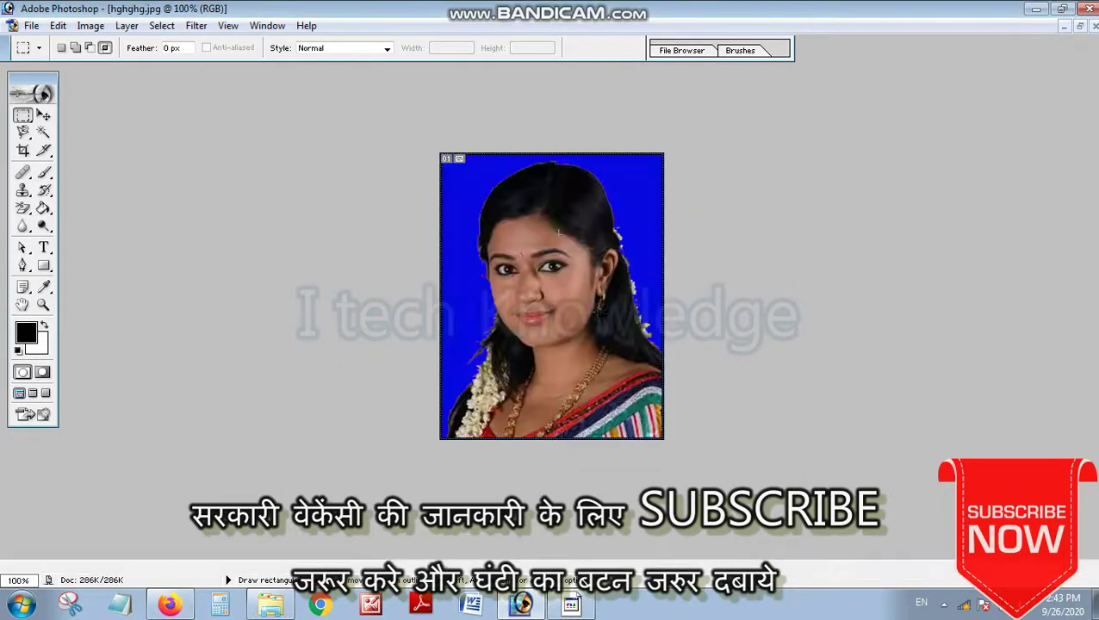
# Select the whole portrait and scale it to 93.8% width and 94.9% height, centered, leaving an even white border
pyautogui.rightClick(505, 228)
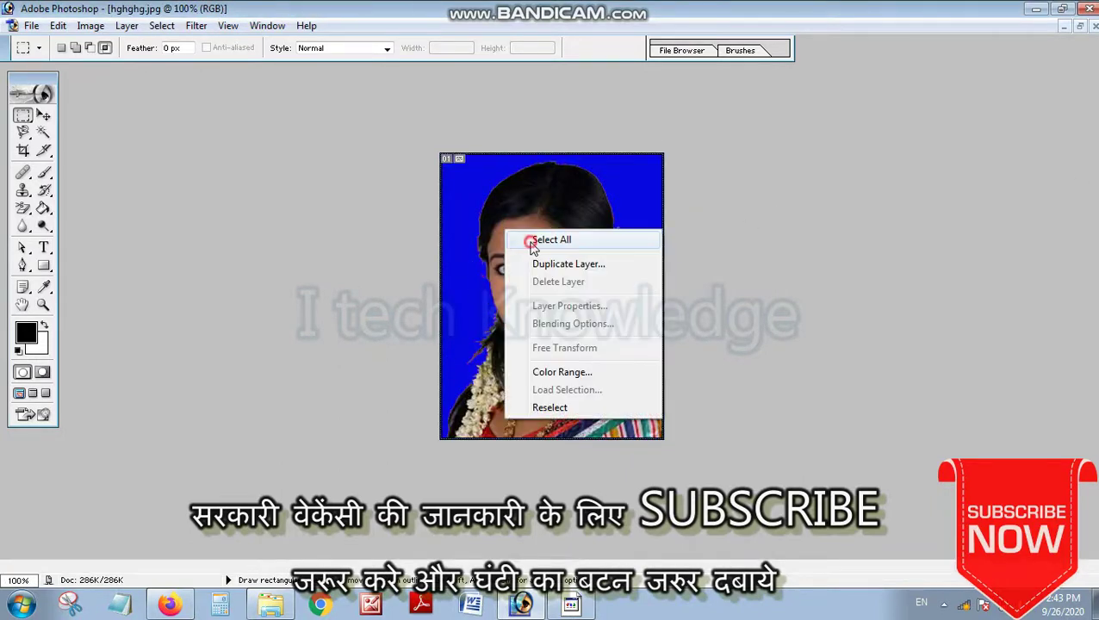
pyautogui.click(533, 243)
pyautogui.rightClick(503, 212)
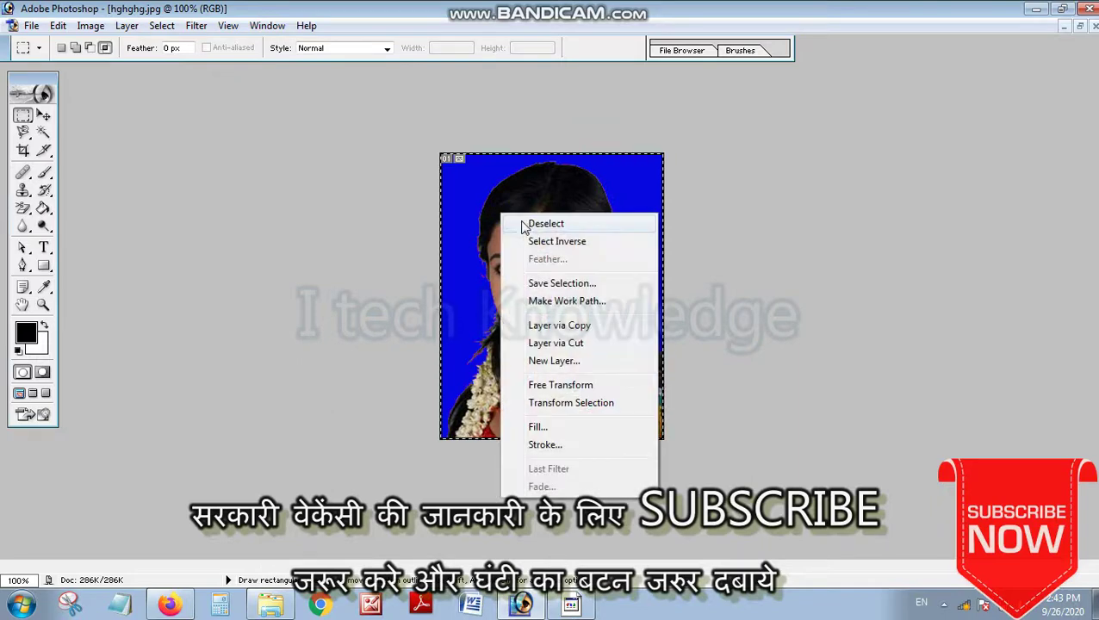
pyautogui.click(545, 224)
pyautogui.rightClick(529, 222)
pyautogui.click(562, 230)
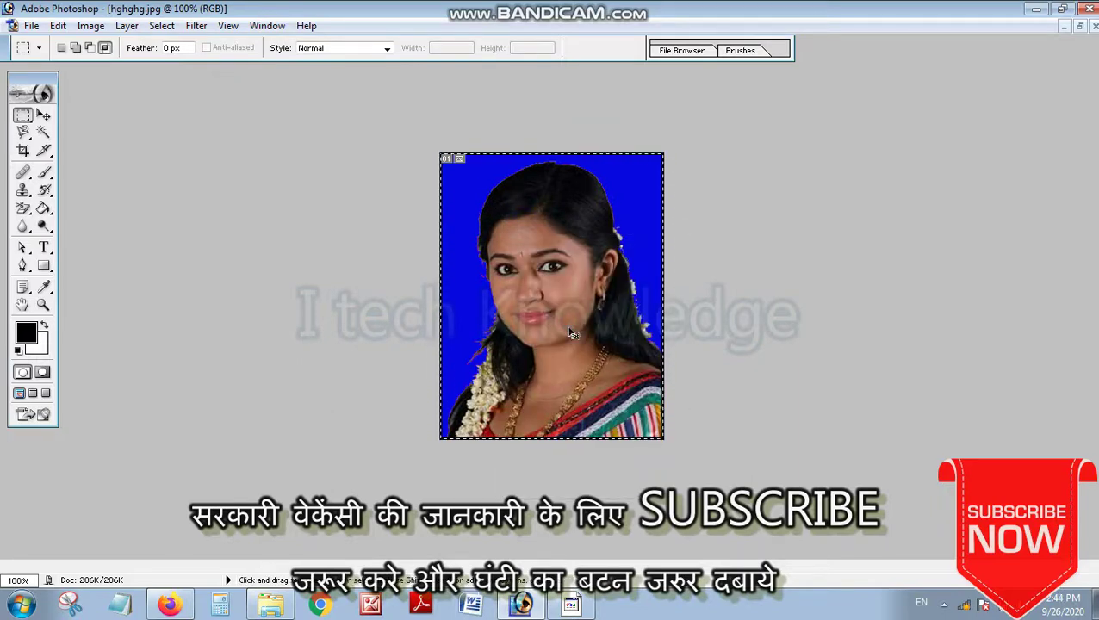
pyautogui.hotkey('ctrl', 't')
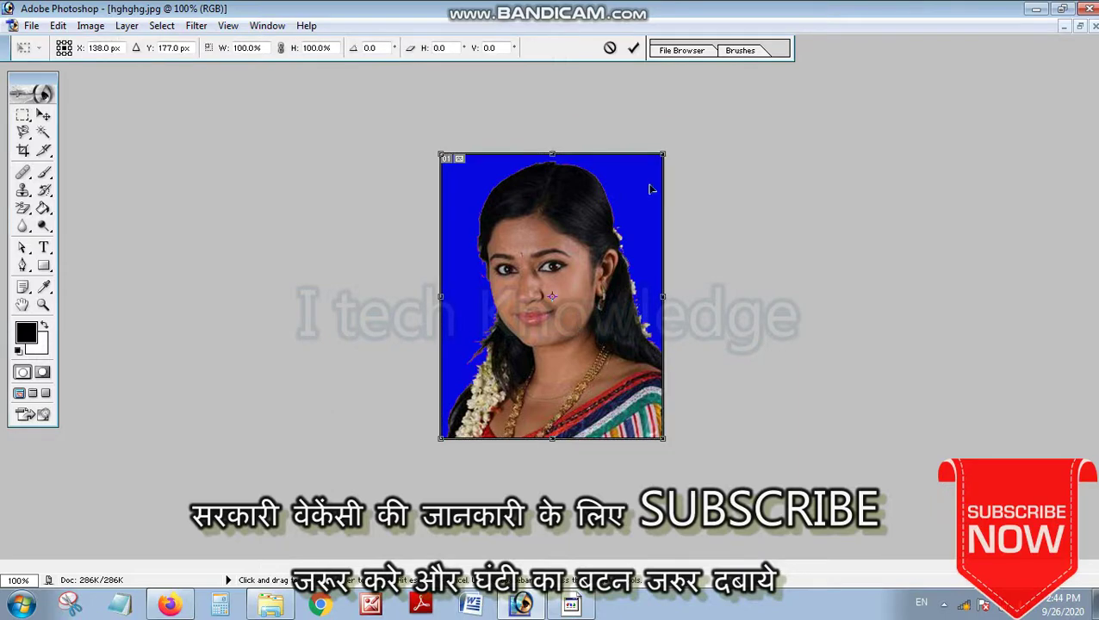
pyautogui.moveTo(658, 160); pyautogui.dragTo(653, 164)
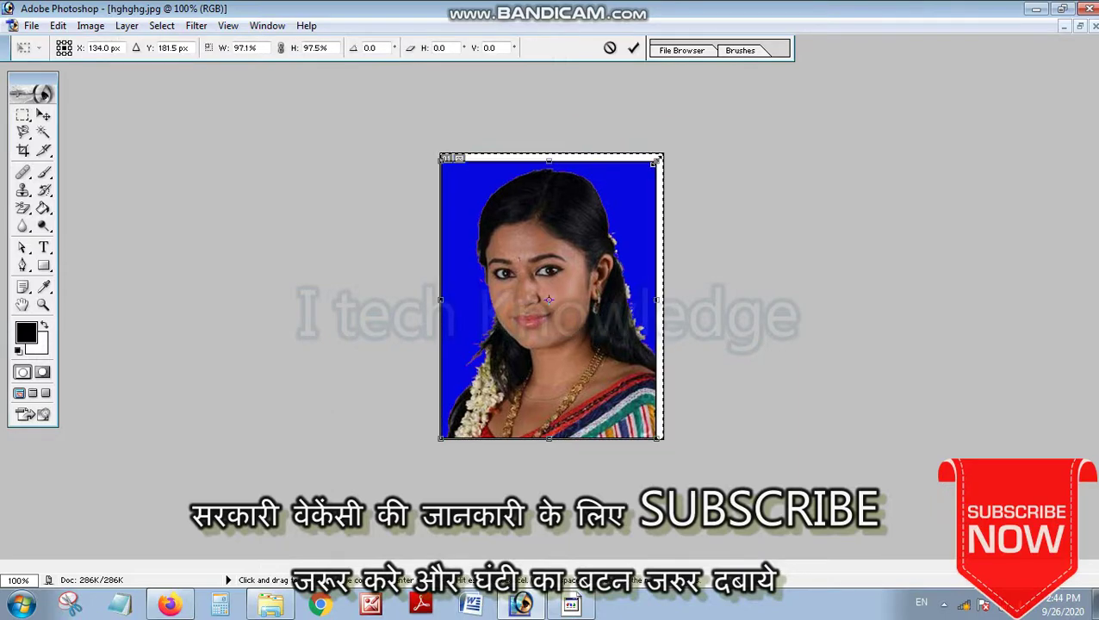
pyautogui.moveTo(439, 440); pyautogui.dragTo(448, 431)
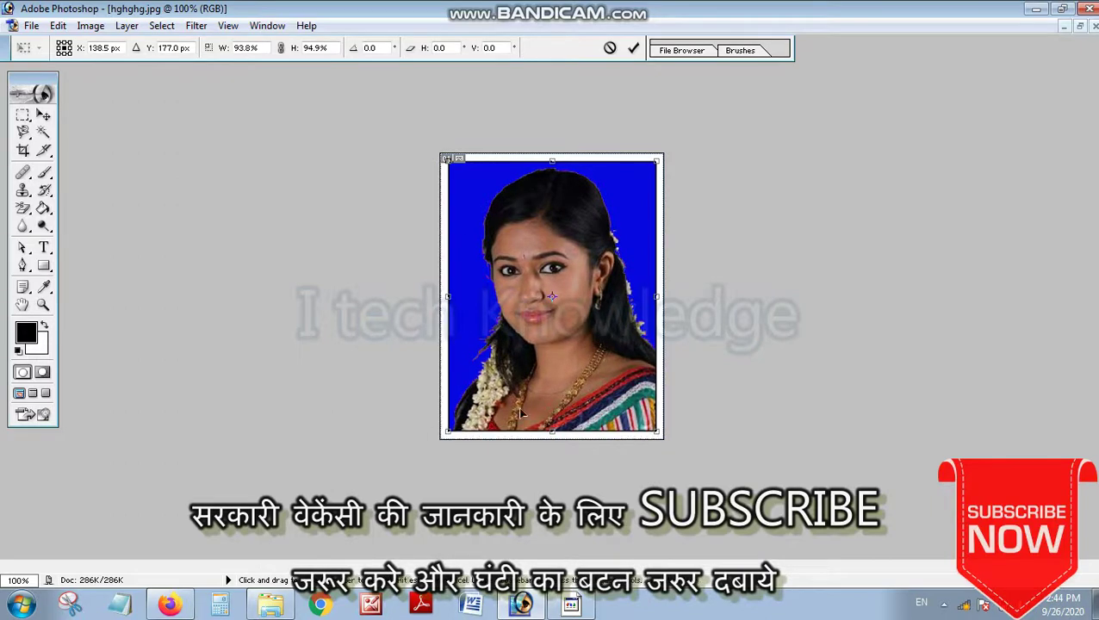
pyautogui.press('Return')
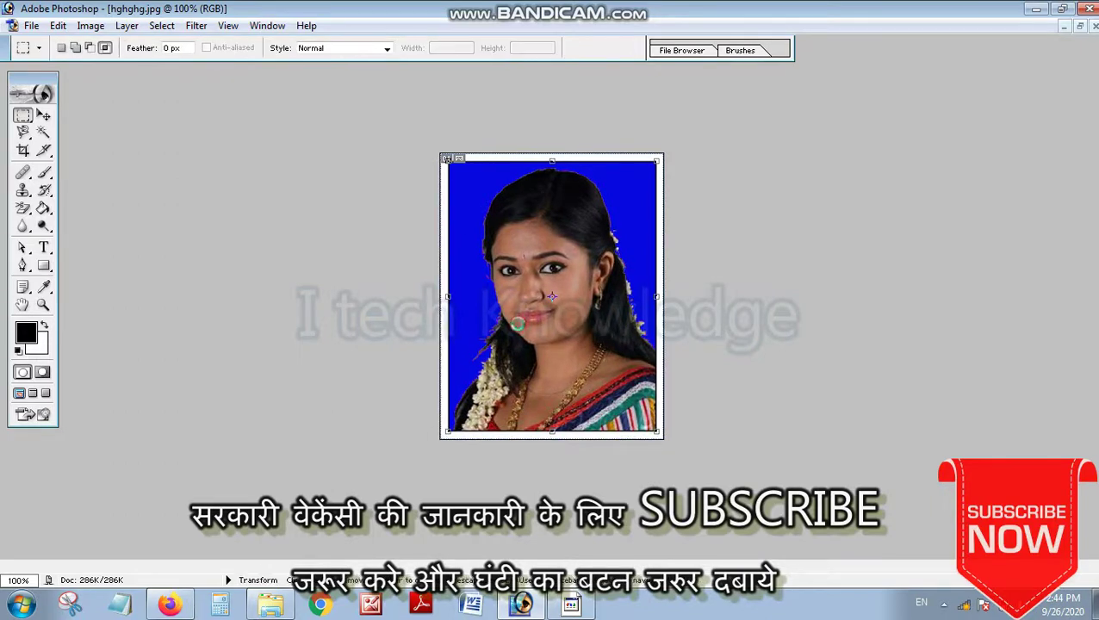
# Select the entire white-bordered portrait and define it as a pattern named hghghg.jpg
pyautogui.hotkey('ctrl', 'c')
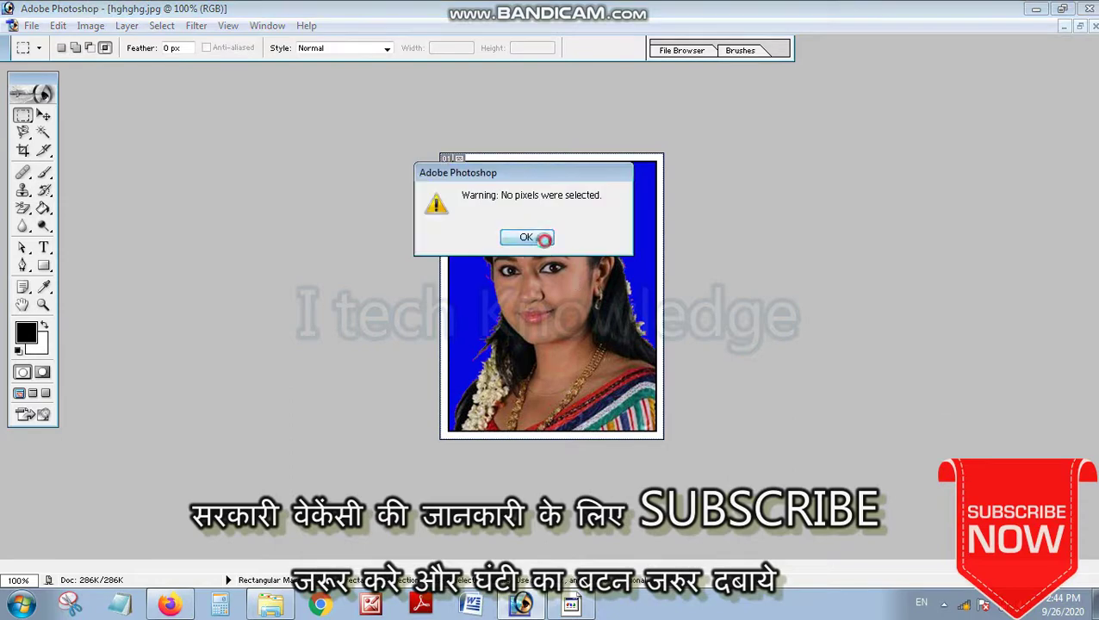
pyautogui.click(545, 239)
pyautogui.rightClick(556, 295)
pyautogui.click(586, 313)
pyautogui.rightClick(507, 227)
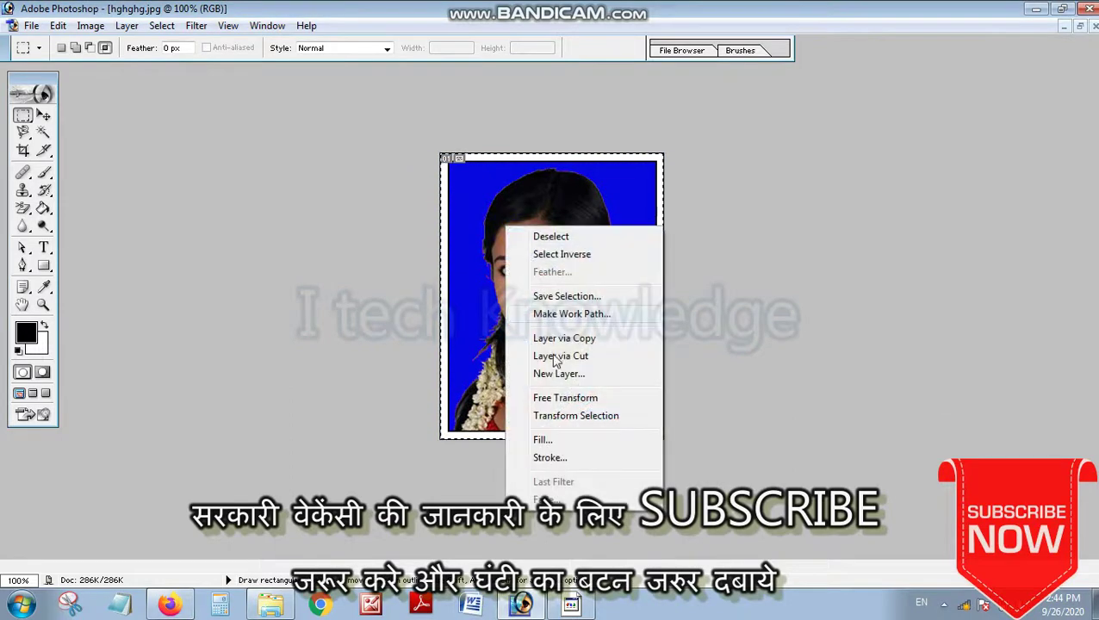
pyautogui.click(57, 26)
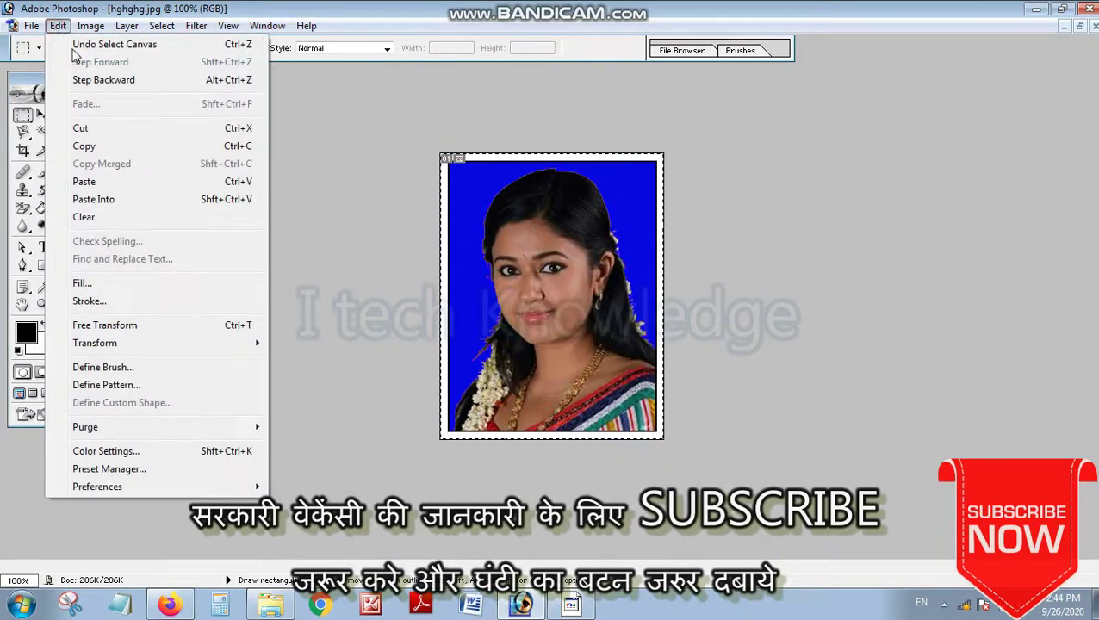
pyautogui.click(103, 385)
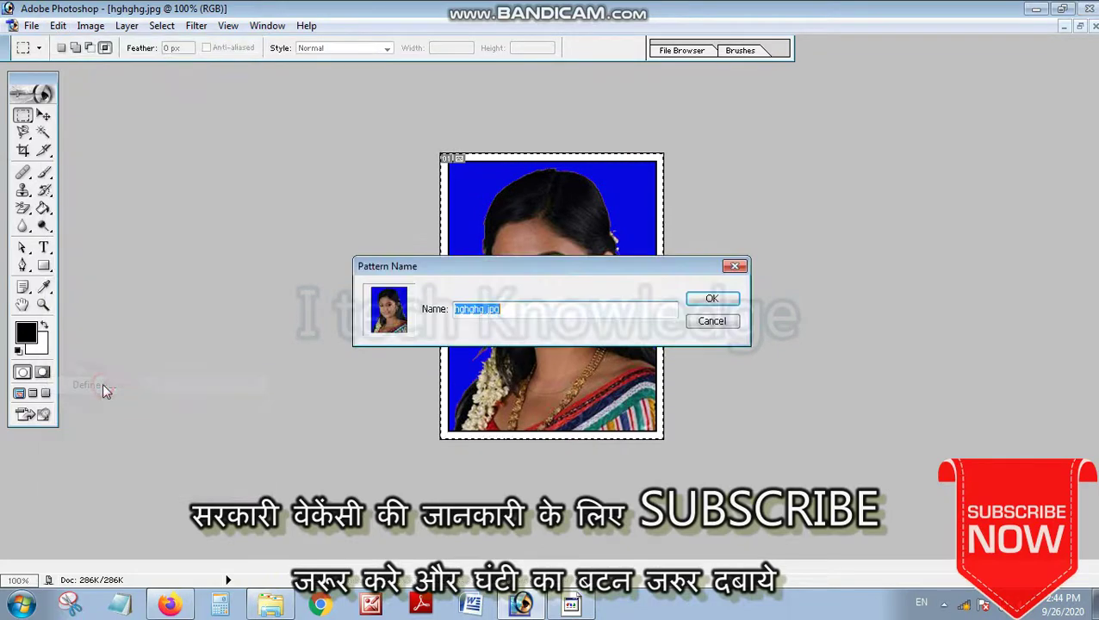
pyautogui.click(711, 300)
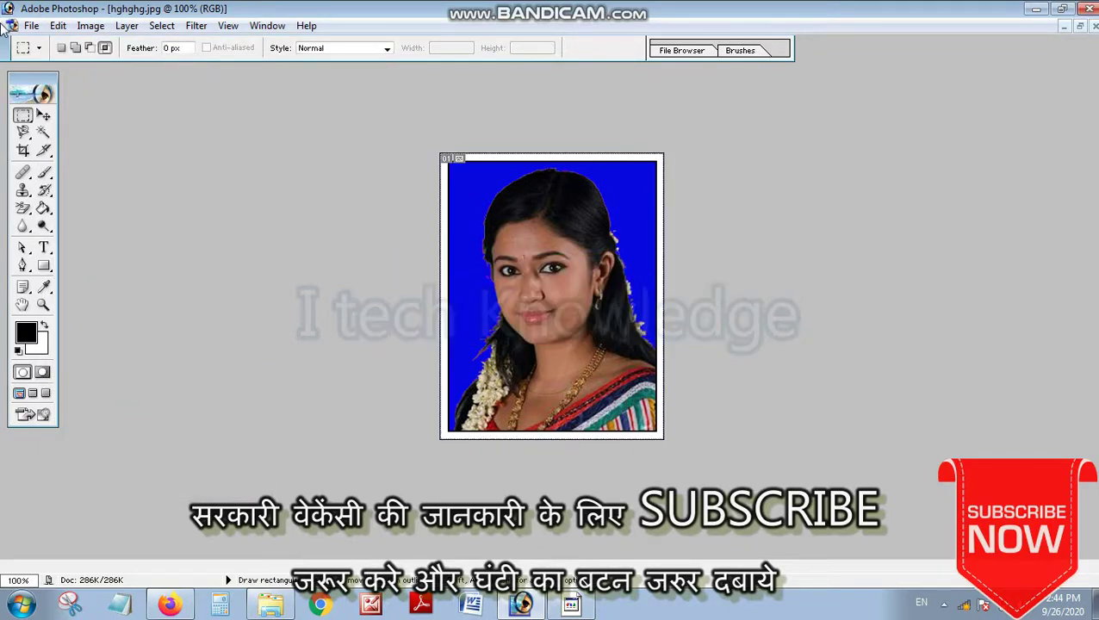
# Create a new white RGB document from the 4 x 6 inch preset at 200 pixels/inch
pyautogui.click(30, 26)
pyautogui.click(51, 44)
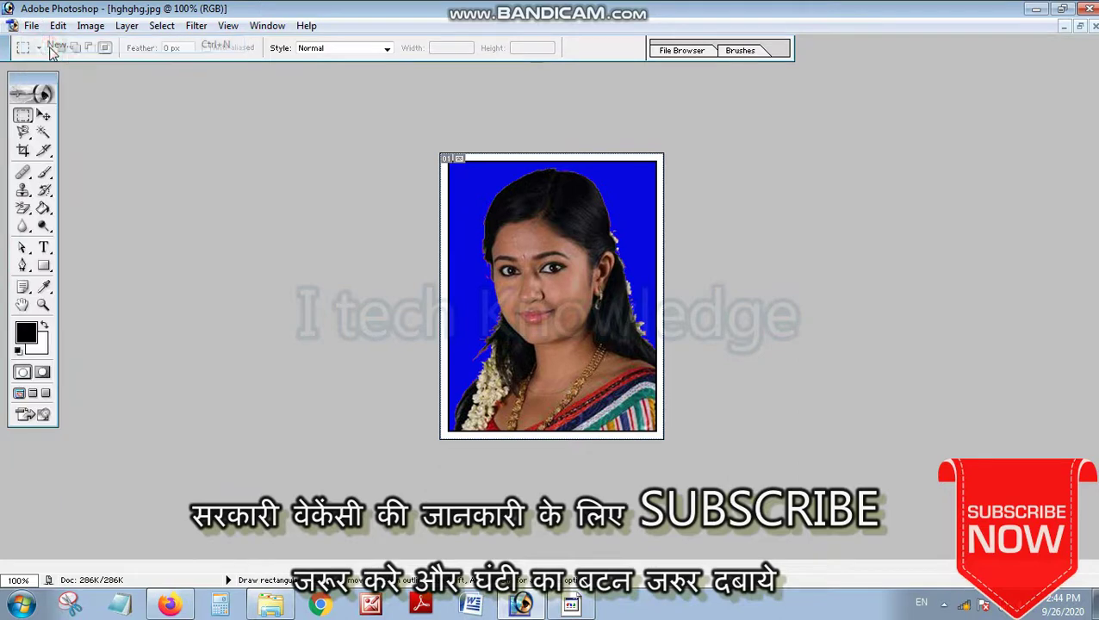
pyautogui.click(505, 241)
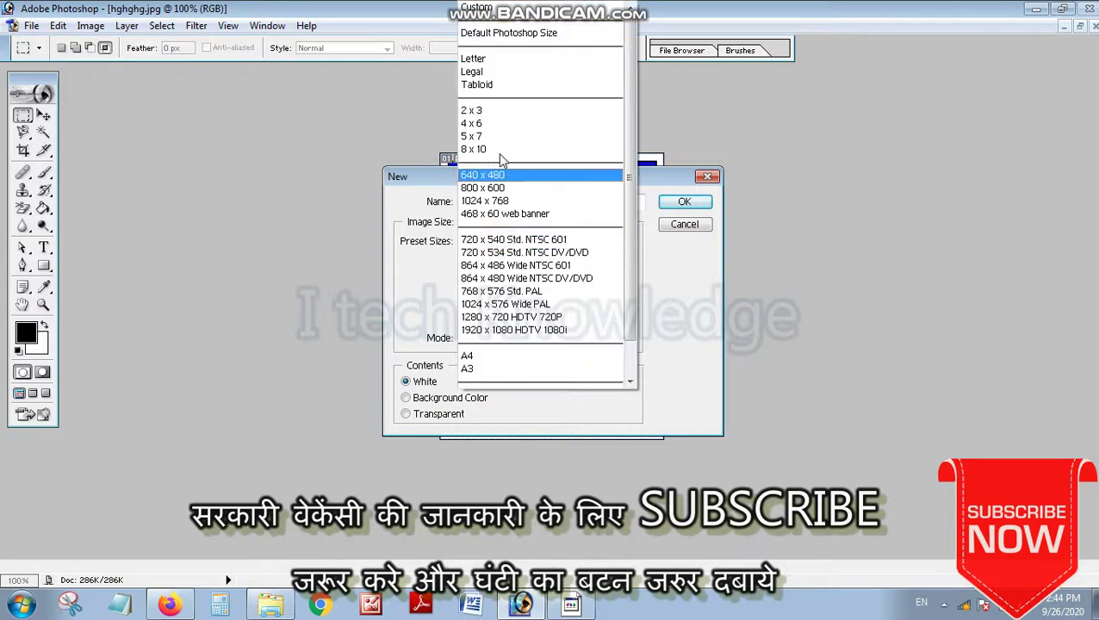
pyautogui.click(481, 131)
pyautogui.click(519, 314)
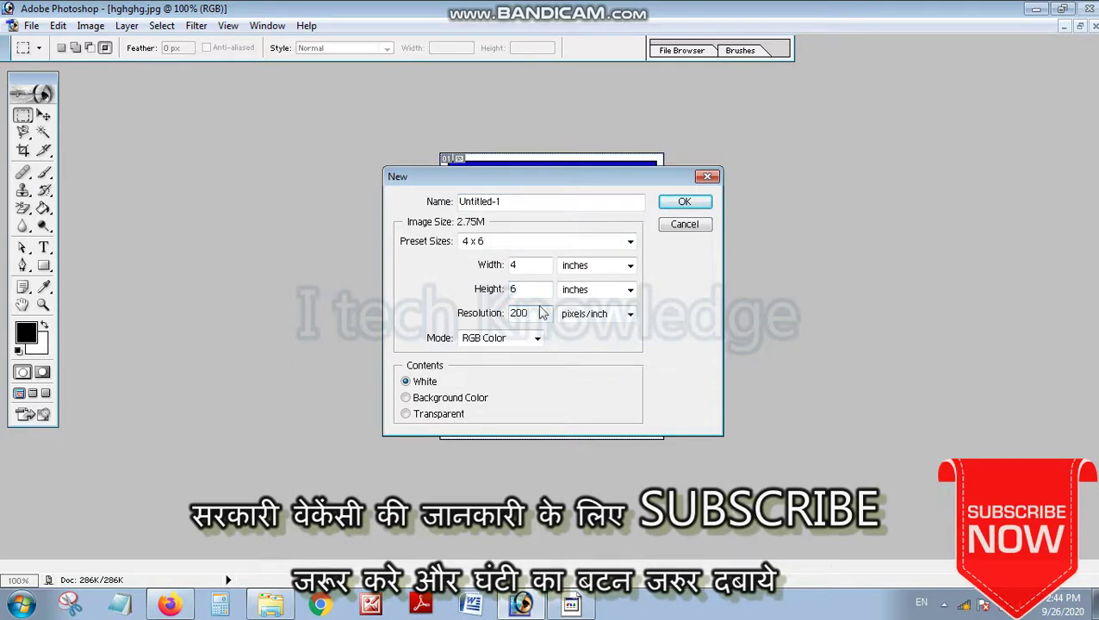
pyautogui.click(701, 209)
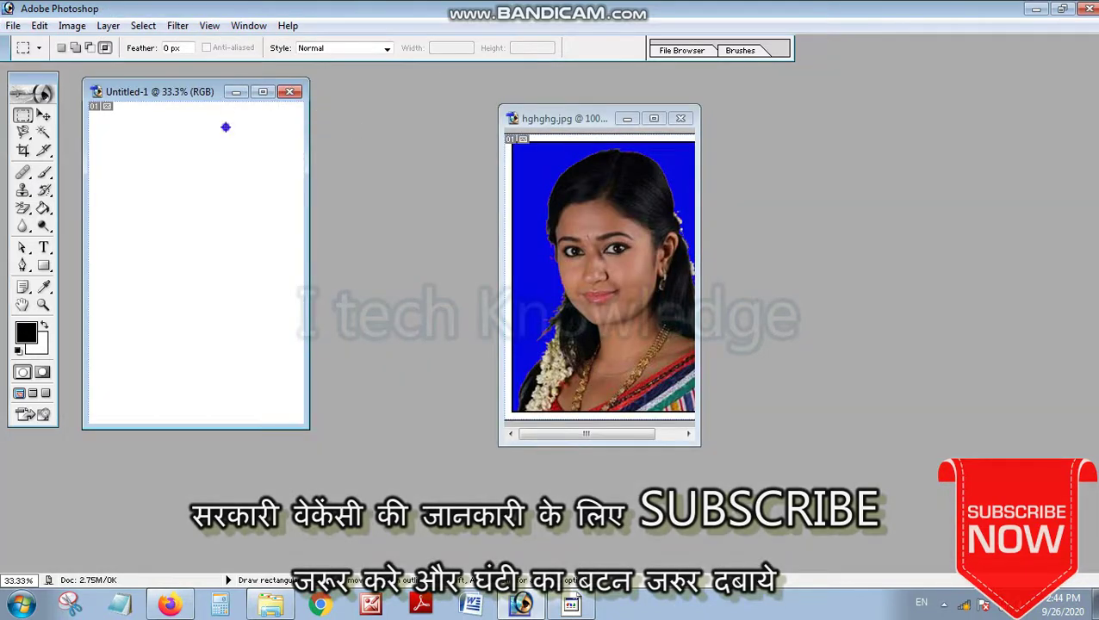
# Rotate the blank 4 x 6 canvas 90° clockwise to landscape orientation
pyautogui.rightClick(225, 126)
pyautogui.click(255, 140)
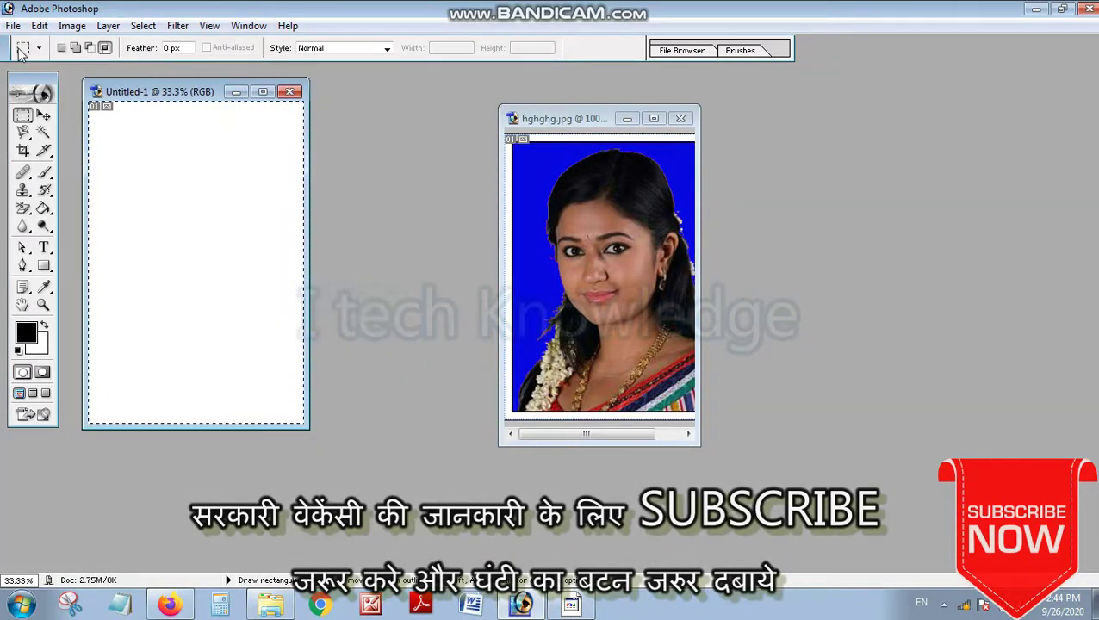
pyautogui.click(39, 25)
pyautogui.moveTo(72, 25)
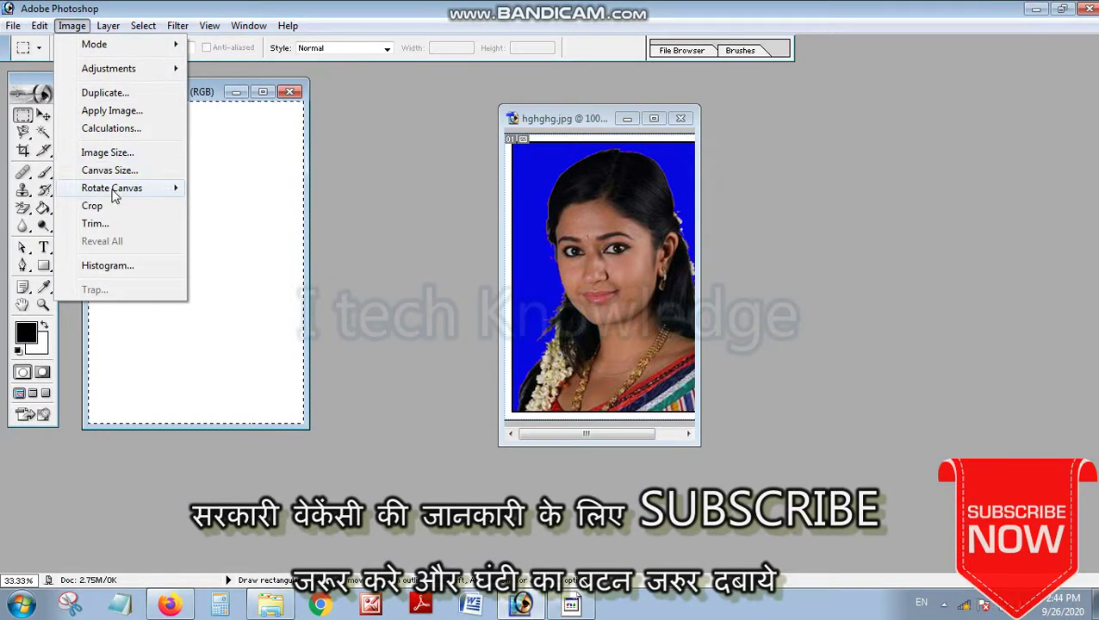
pyautogui.moveTo(112, 194)
pyautogui.click(217, 203)
# Fill the whole landscape canvas with the white-bordered portrait pattern in Normal mode at 100% opacity
pyautogui.rightClick(304, 166)
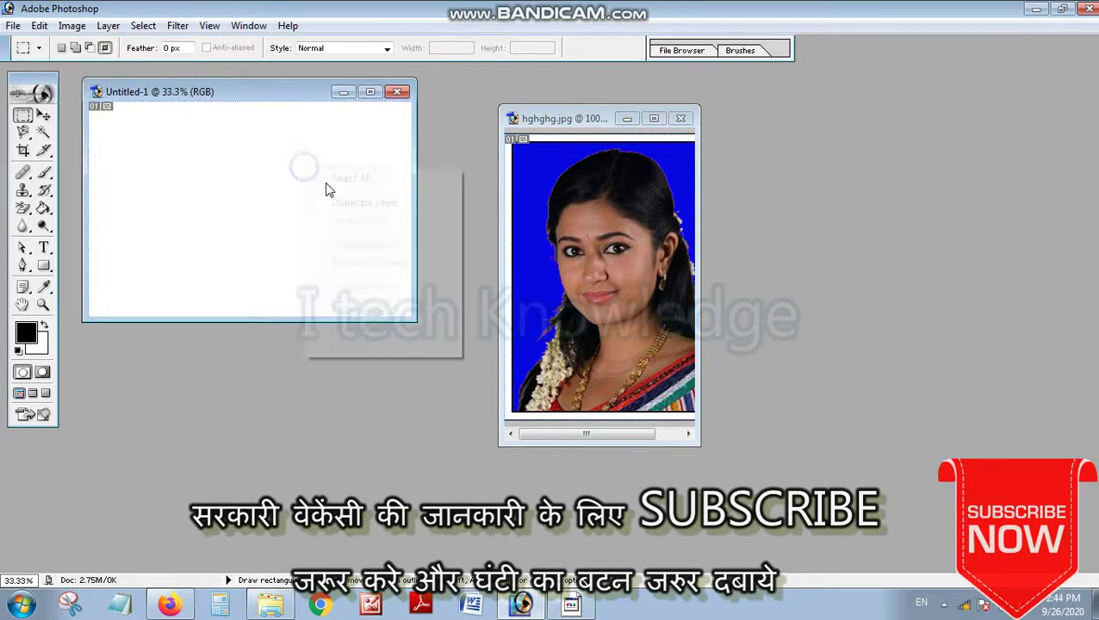
pyautogui.click(321, 179)
pyautogui.click(38, 25)
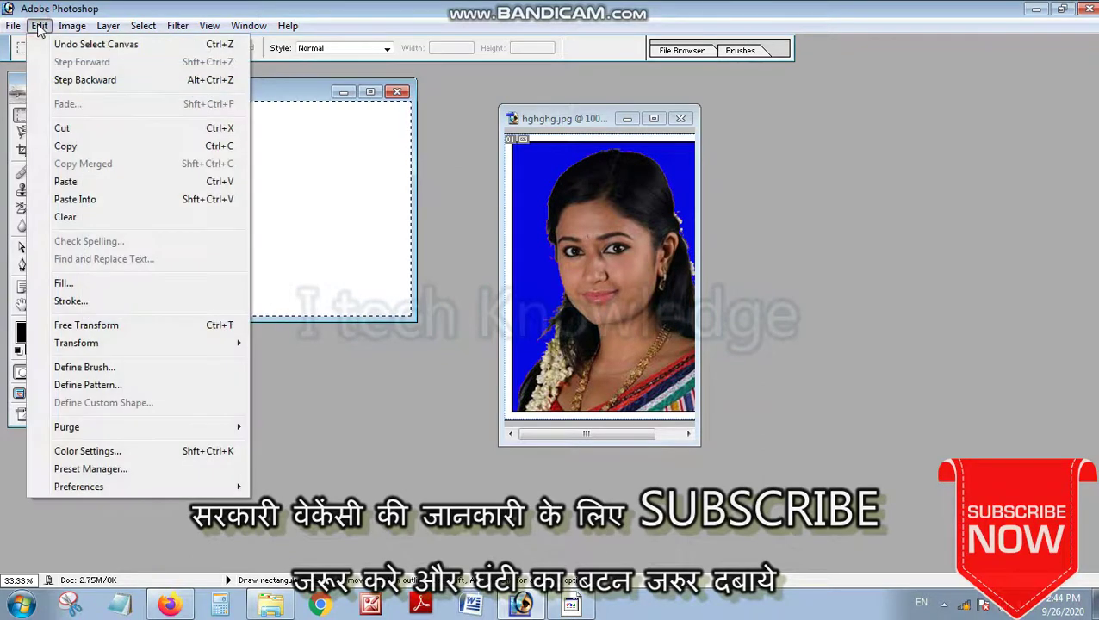
pyautogui.rightClick(305, 196)
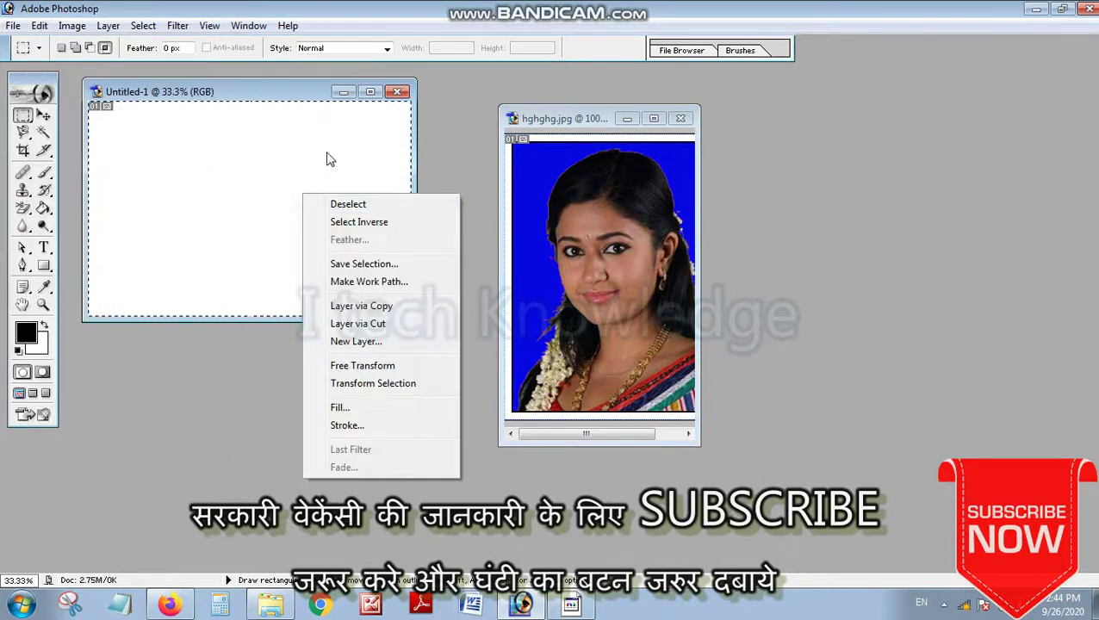
pyautogui.click(343, 408)
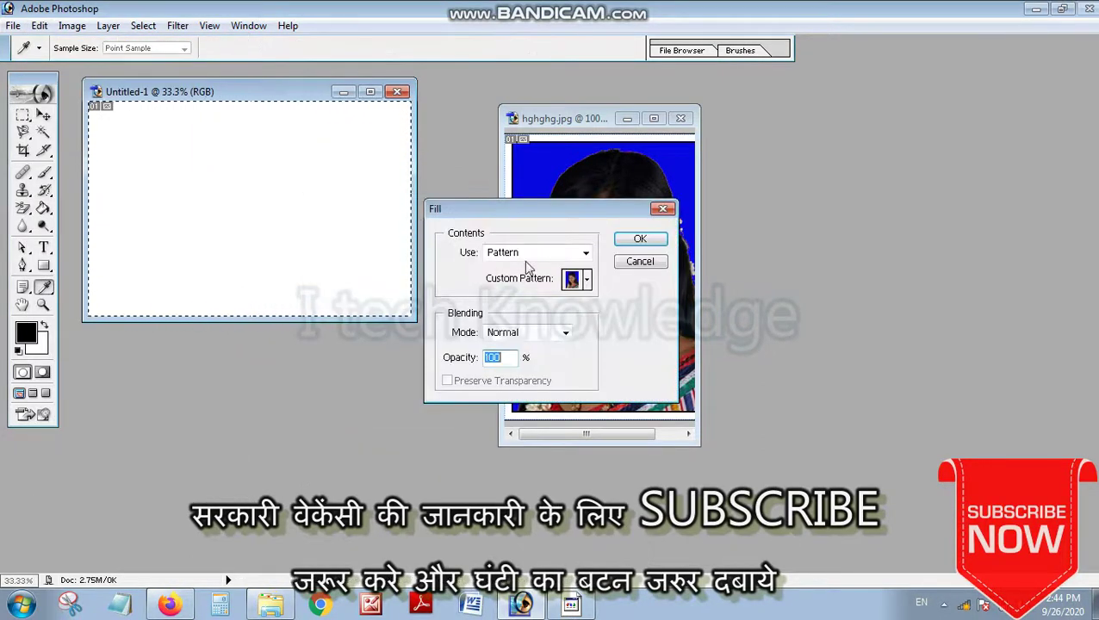
pyautogui.click(587, 279)
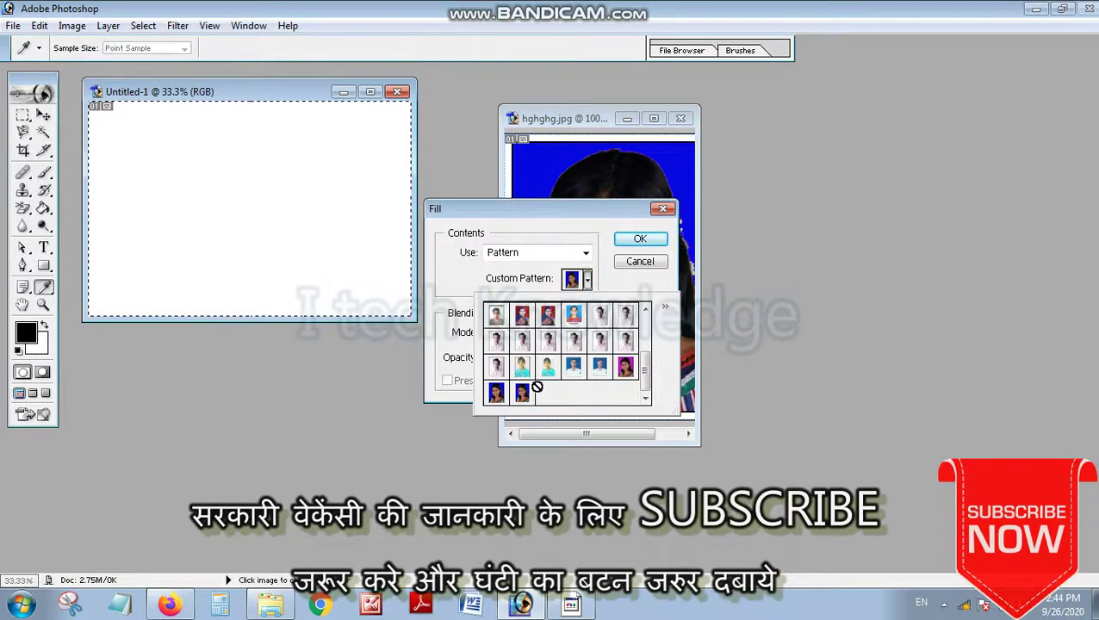
pyautogui.click(639, 239)
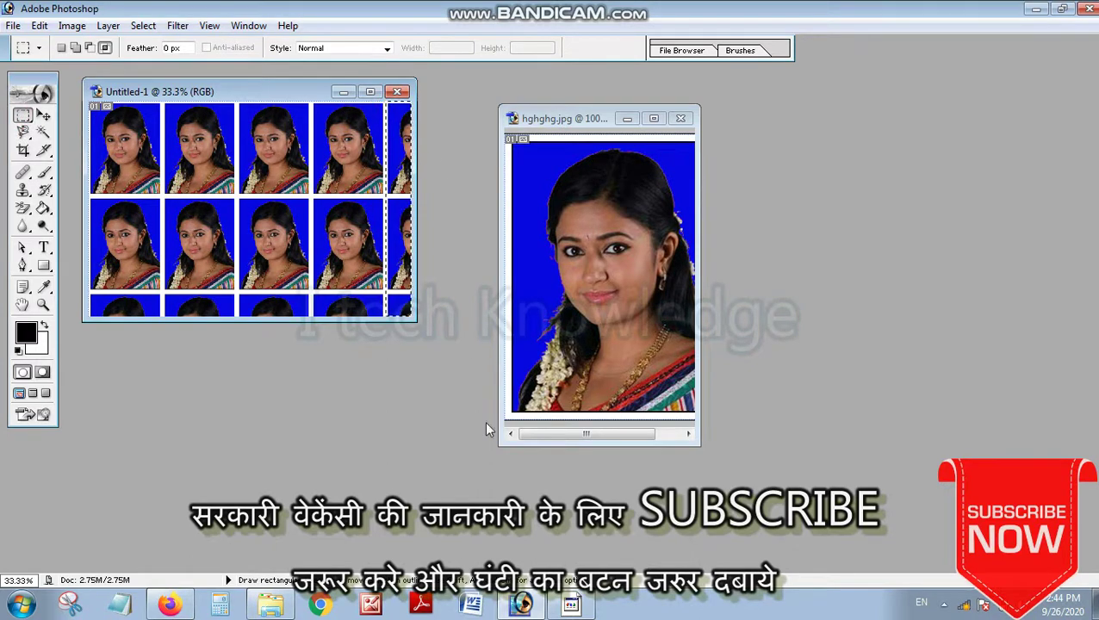
# Erase the cut-off photo column and row to white, and move the block of eight complete photos to the sheet's center
pyautogui.press('Delete')
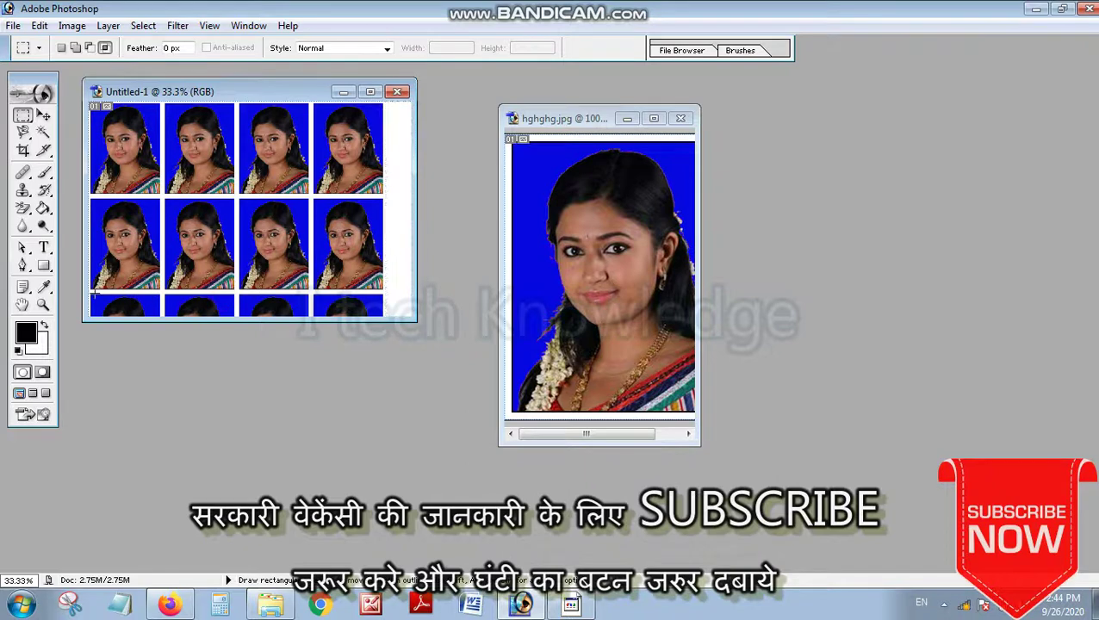
pyautogui.press('Delete')
pyautogui.click(398, 250)
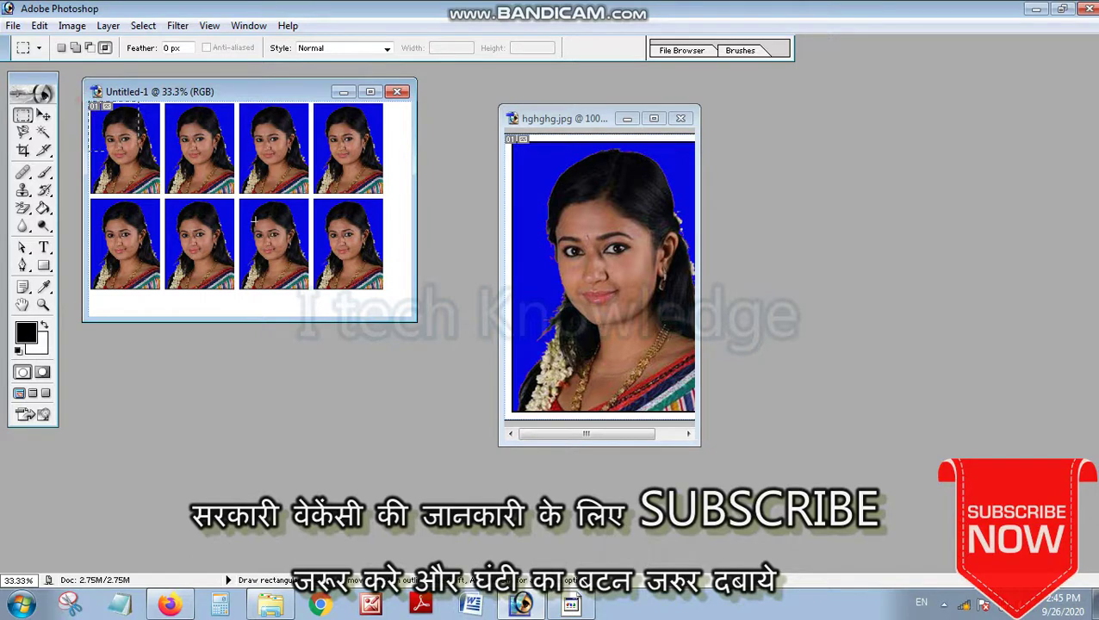
pyautogui.moveTo(255, 222); pyautogui.dragTo(391, 295)
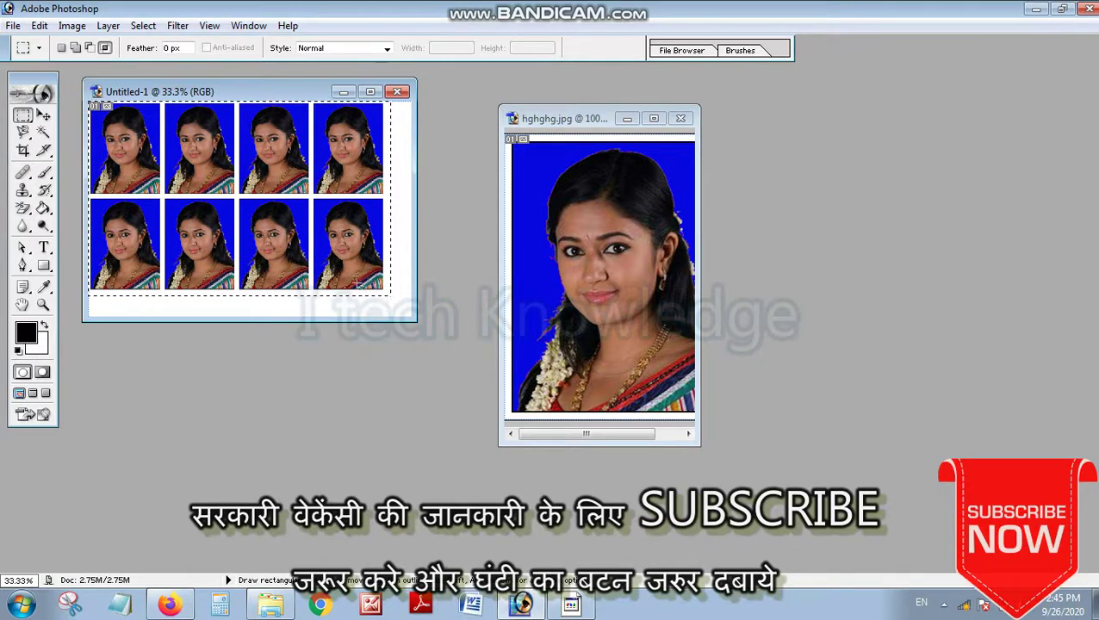
pyautogui.moveTo(261, 224); pyautogui.dragTo(272, 234)
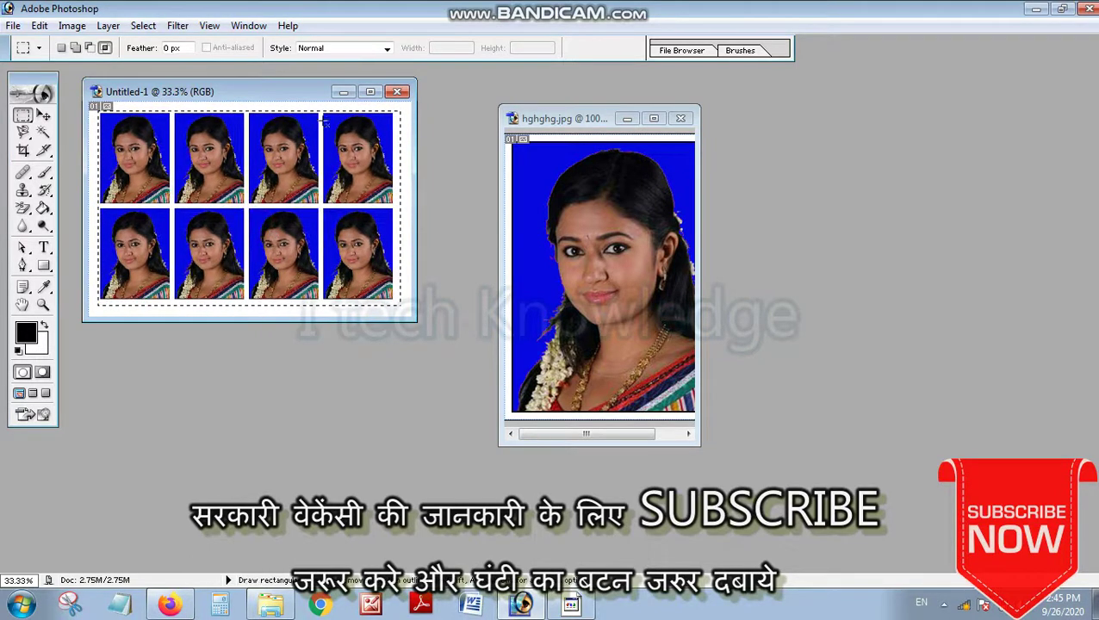
# Maximize the photo sheet's window, clear the selection around the eight photos and select the entire canvas
pyautogui.click(369, 92)
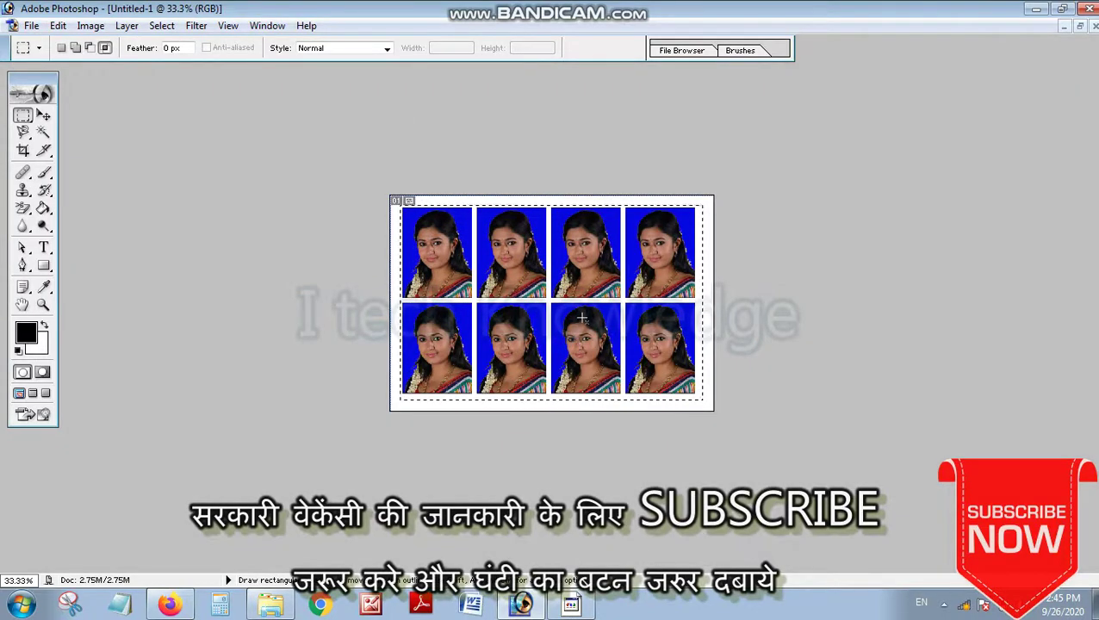
pyautogui.hotkey('ctrl', '+')
pyautogui.hotkey('ctrl', '+')
pyautogui.hotkey('ctrl', '+')
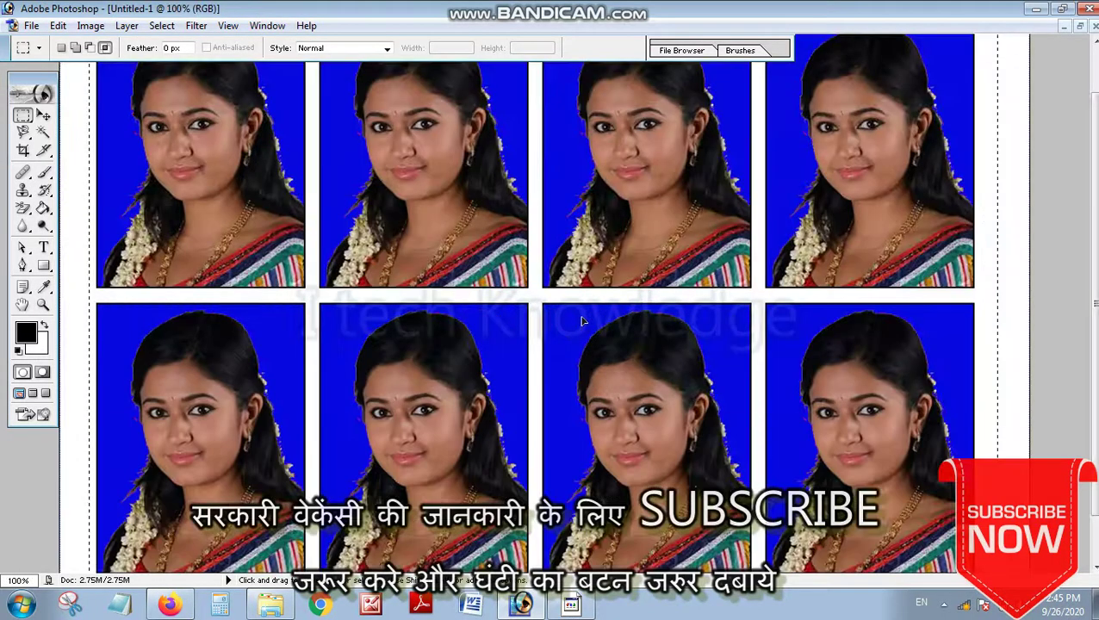
pyautogui.hotkey('ctrl', '-')
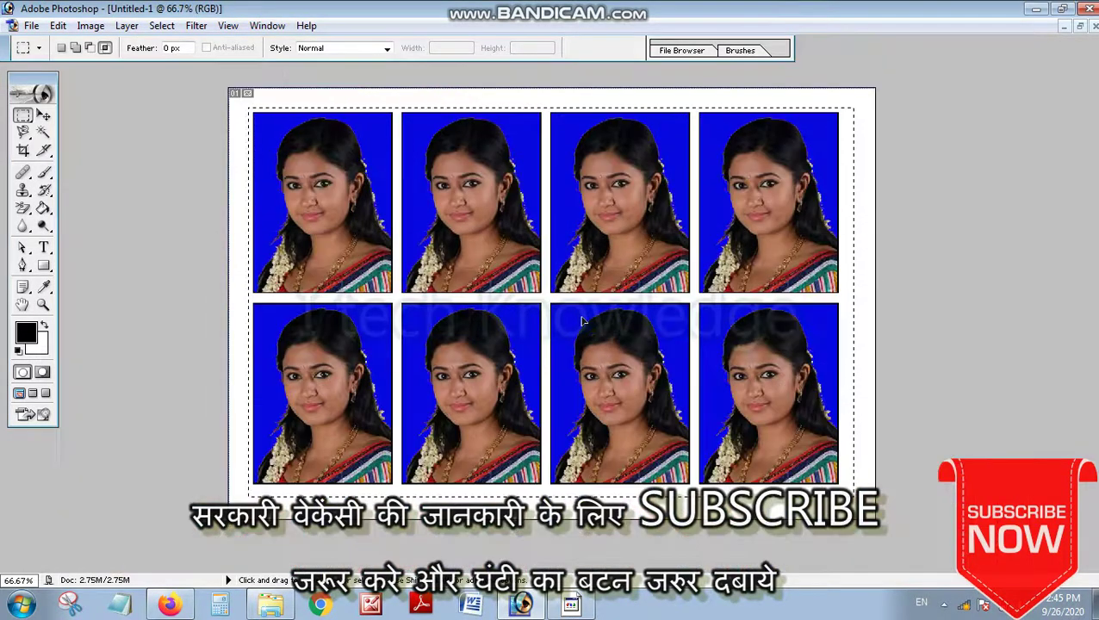
pyautogui.rightClick(543, 241)
pyautogui.click(560, 246)
pyautogui.rightClick(525, 184)
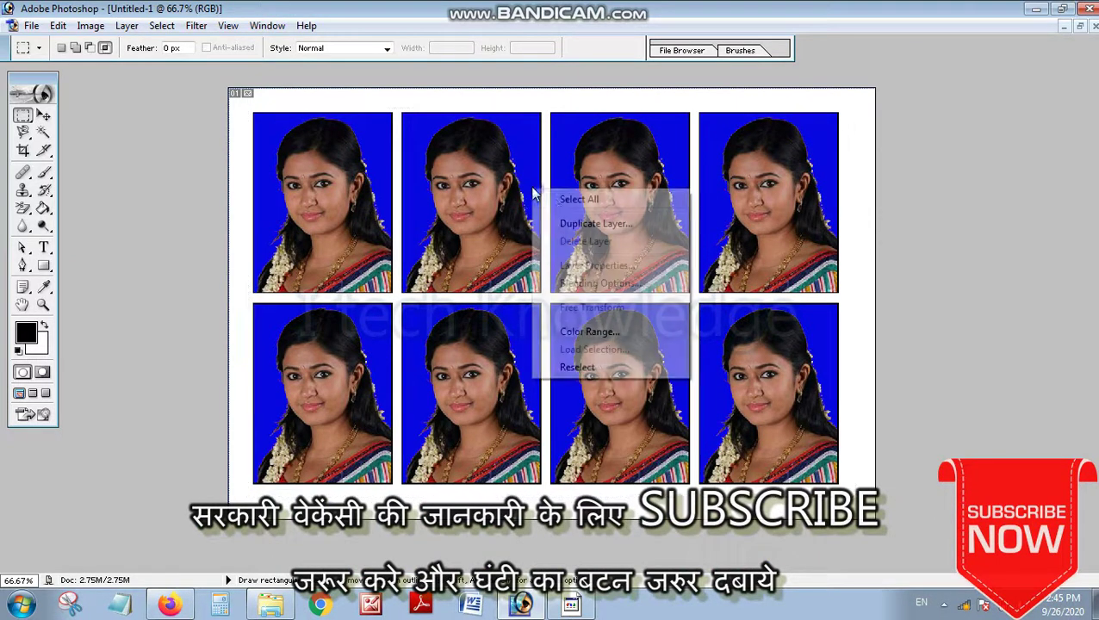
pyautogui.click(551, 191)
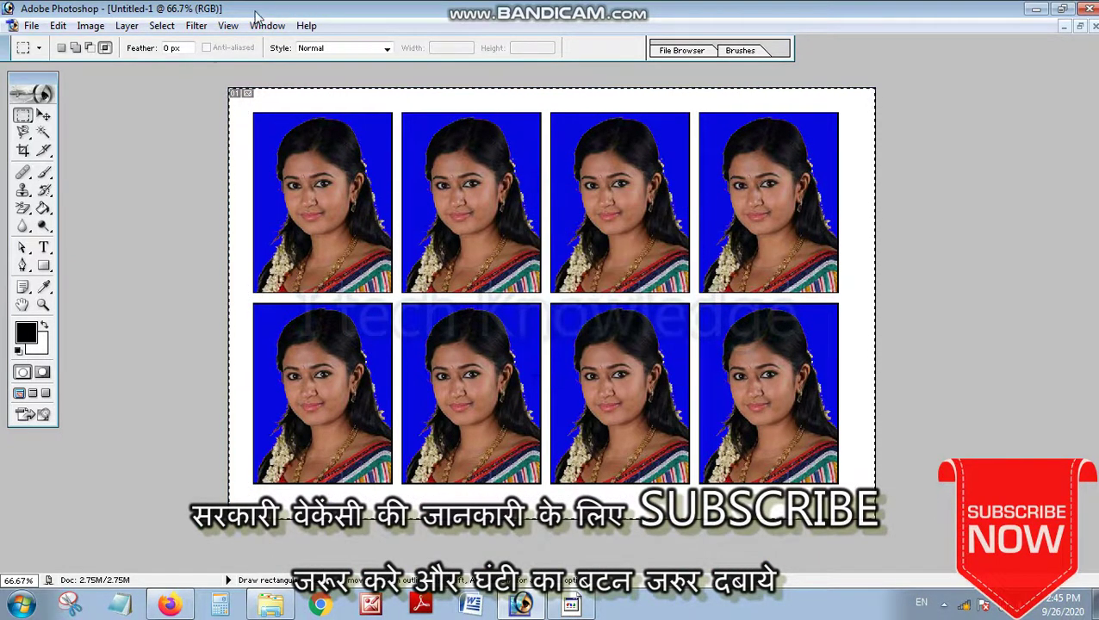
# Rotate the canvas with the eight photos 90° clockwise to portrait orientation
pyautogui.click(58, 25)
pyautogui.moveTo(91, 25)
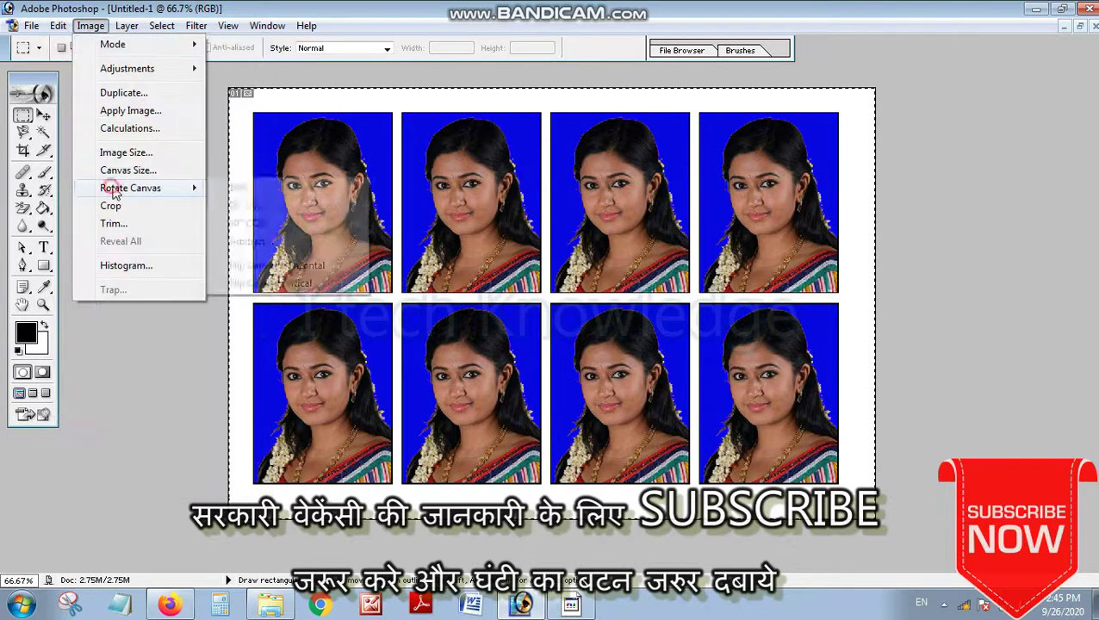
pyautogui.moveTo(120, 188)
pyautogui.click(241, 207)
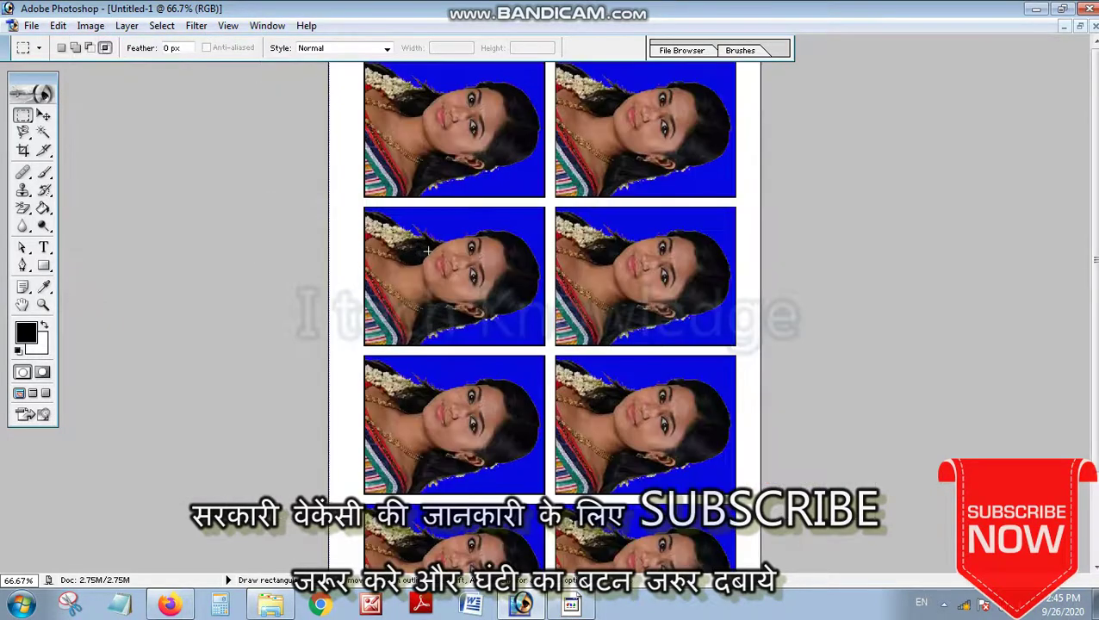
# Check the print preview of the 4 x 6 inch photo sheet and close it without printing
pyautogui.hotkey('ctrl', '-')
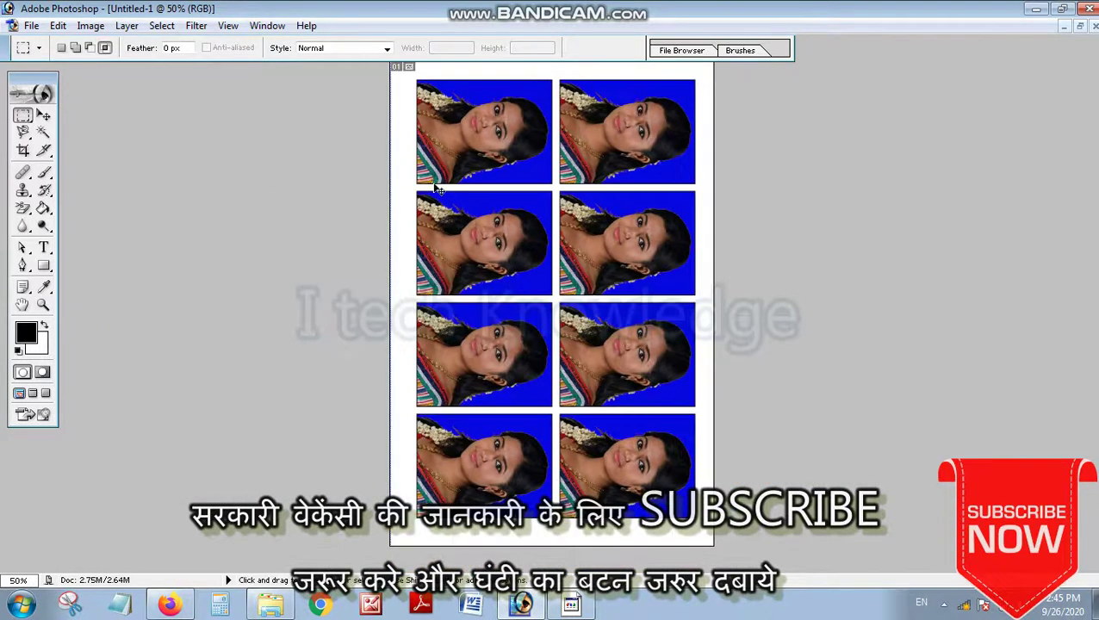
pyautogui.hotkey('ctrl', 'p')
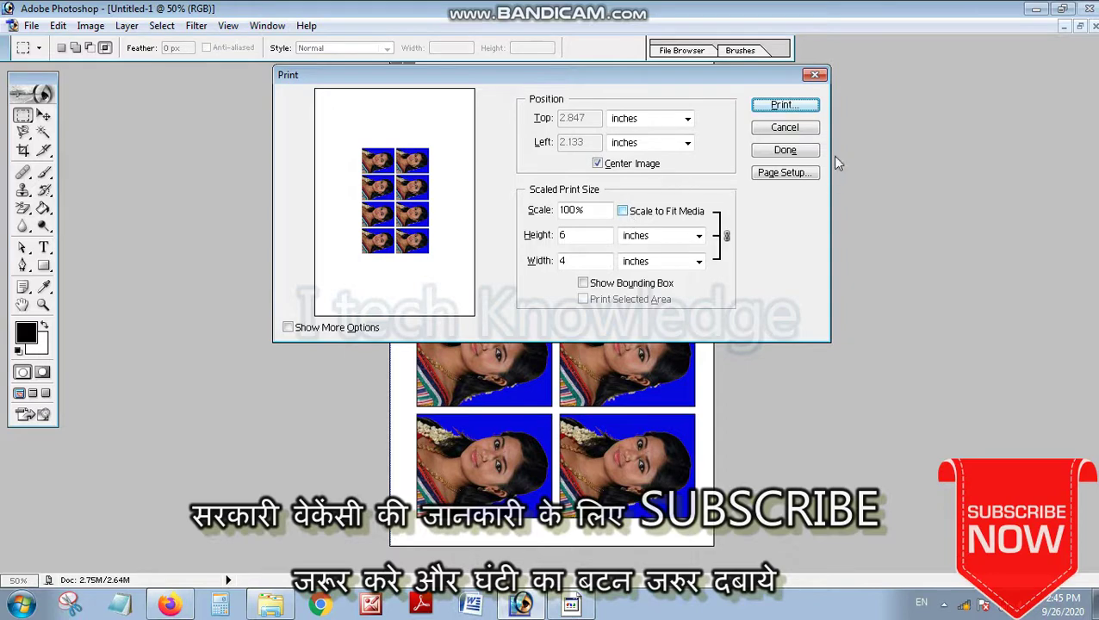
pyautogui.click(784, 129)
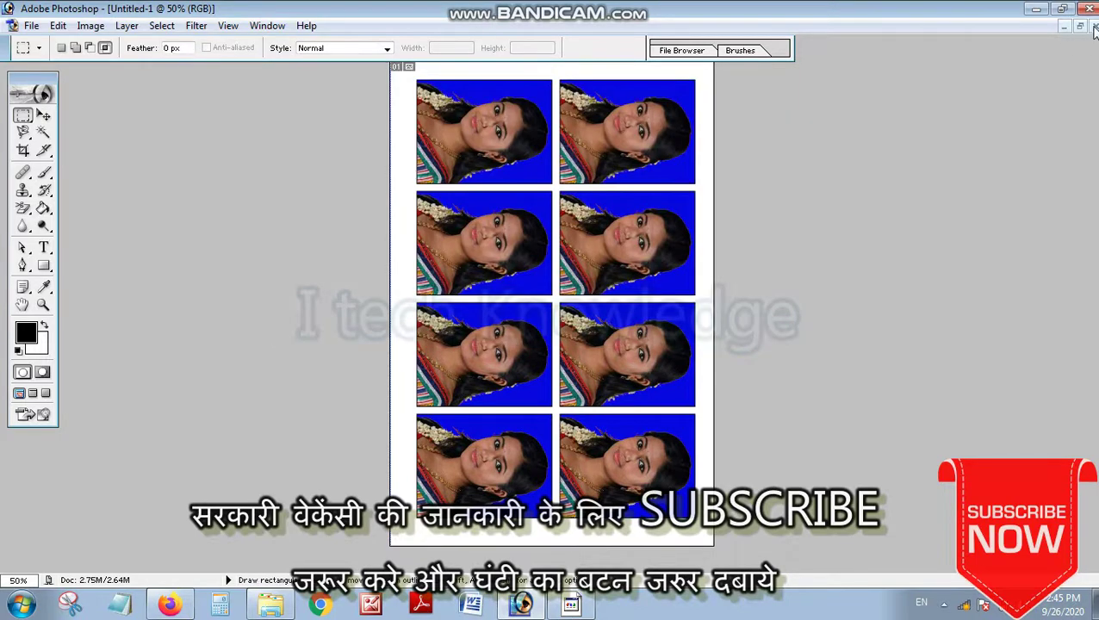
# Close the Untitled-1 photo sheet document
pyautogui.click(1096, 27)
pyautogui.click(525, 605)
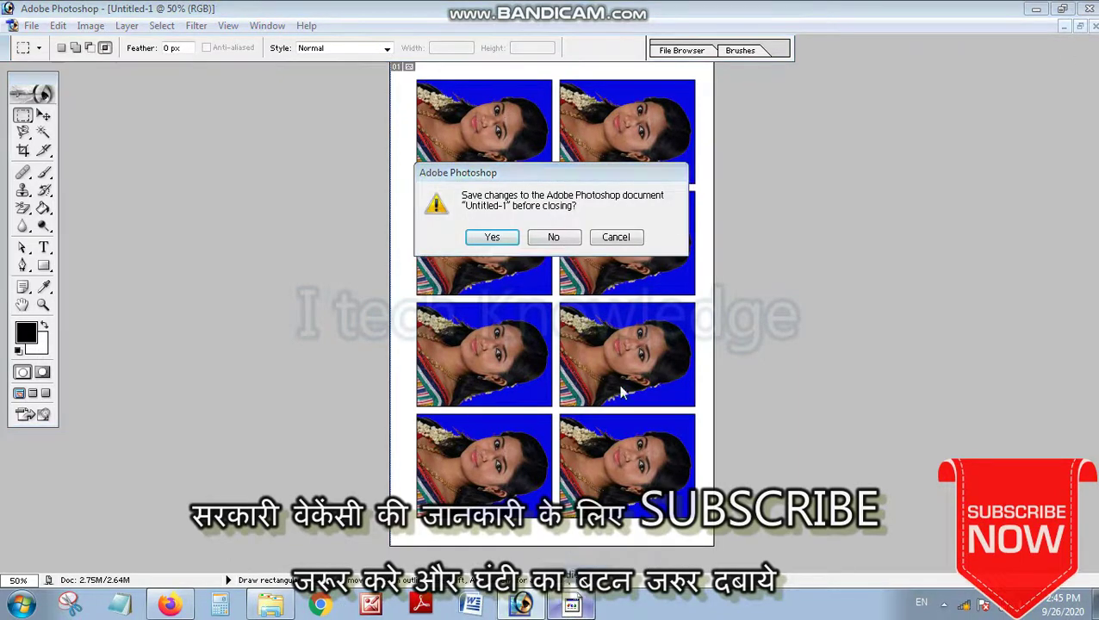